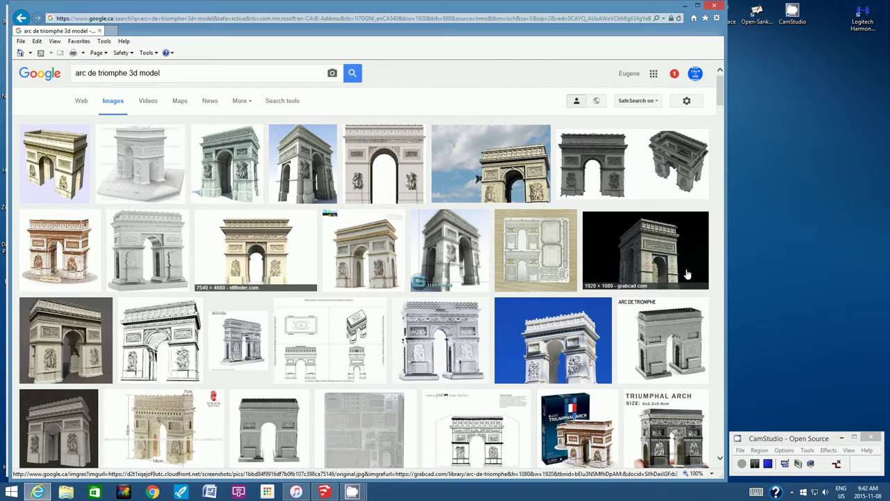
Step: Switch from the browser to SketchUp and bring up the Save As dialog for the untitled model
left_click(696, 7)
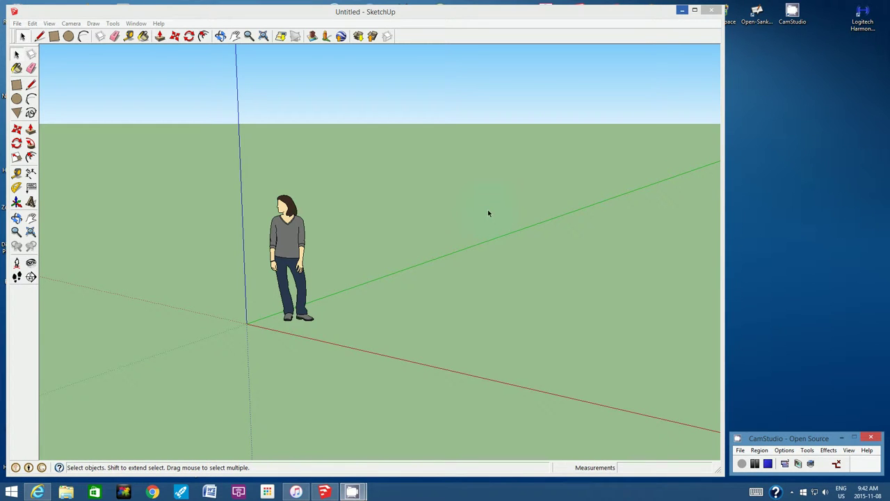
left_click(16, 24)
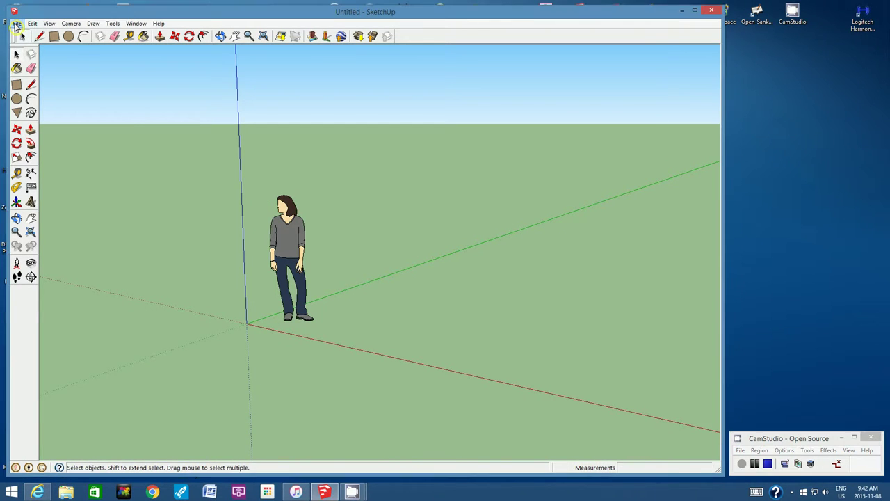
left_click(27, 67)
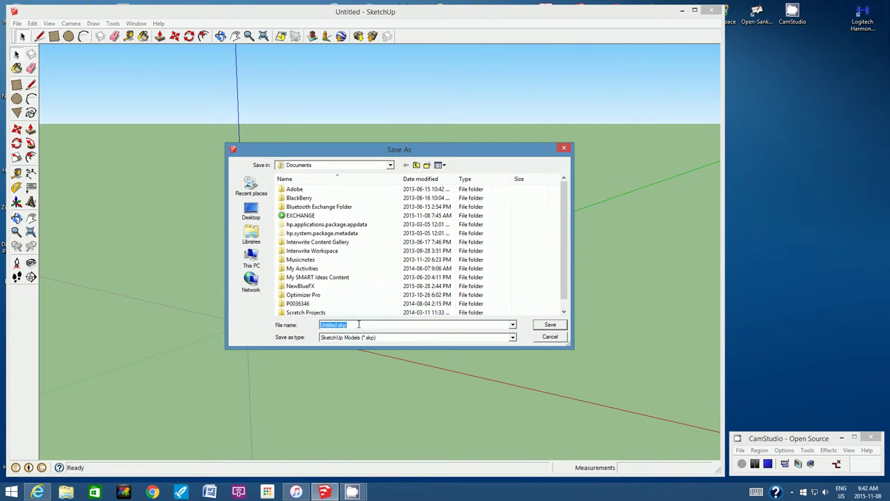
type("arc de tiiomphe")
key("BackSpace")
key("BackSpace")
key("BackSpace")
key("BackSpace")
key("BackSpace")
key("BackSpace")
key("BackSpace")
key("BackSpace")
key("BackSpace")
key("BackSpace")
key("BackSpace")
key("BackSpace")
key("BackSpace")
key("BackSpace")
key("BackSpace")
Step: Save the model in the Documents folder under the file name ADT
type("ADT")
left_click(557, 327)
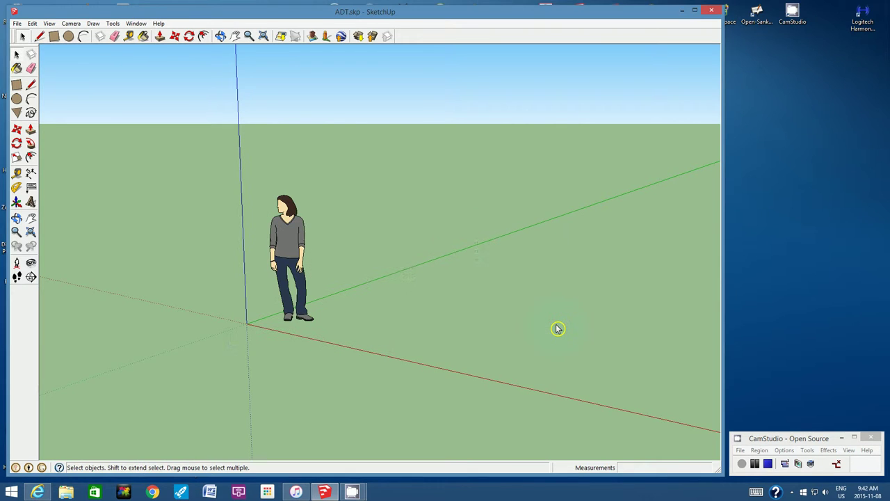
Step: Draw a 5 m by 3 m rectangle on the ground with its long side along the red axis, to the right of the figure
left_click(248, 36)
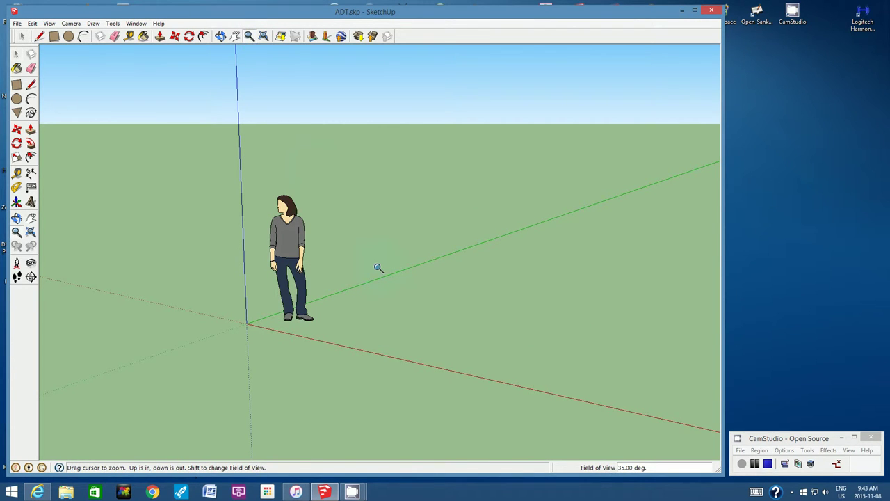
scroll(378, 268, "down", 2)
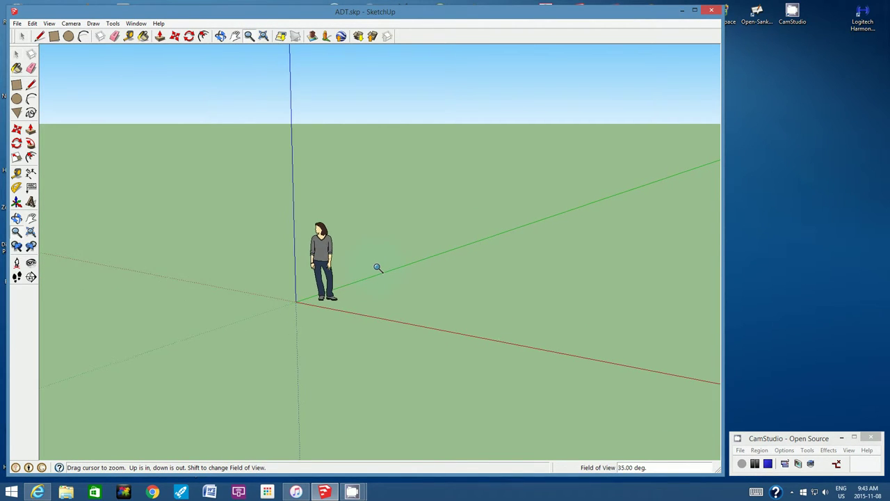
scroll(379, 268, "down", 1)
left_click(53, 38)
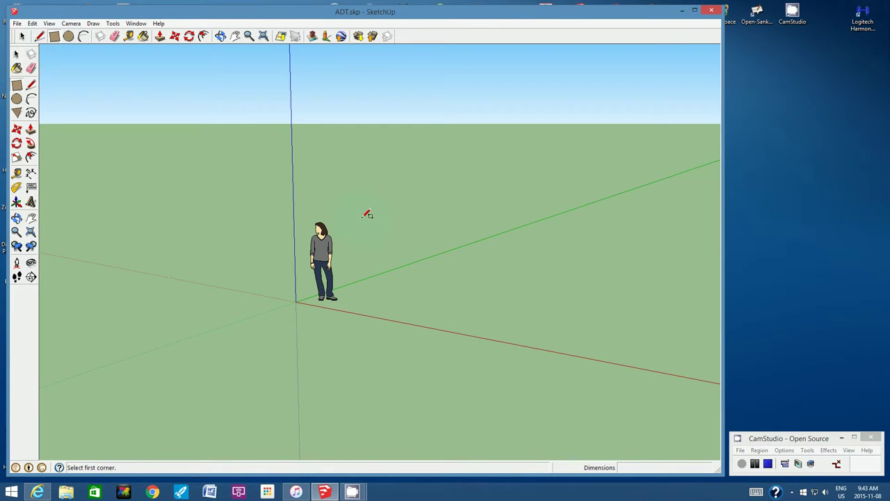
left_click(386, 319)
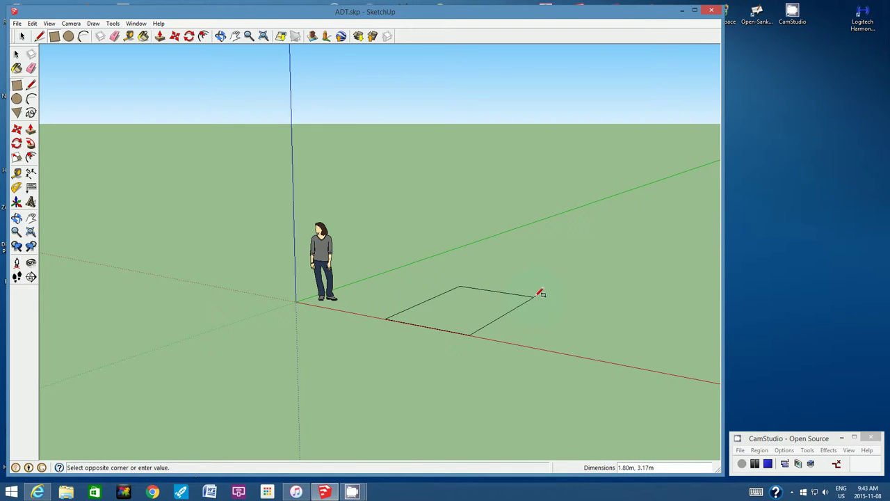
type("5m, 3m")
key("Return")
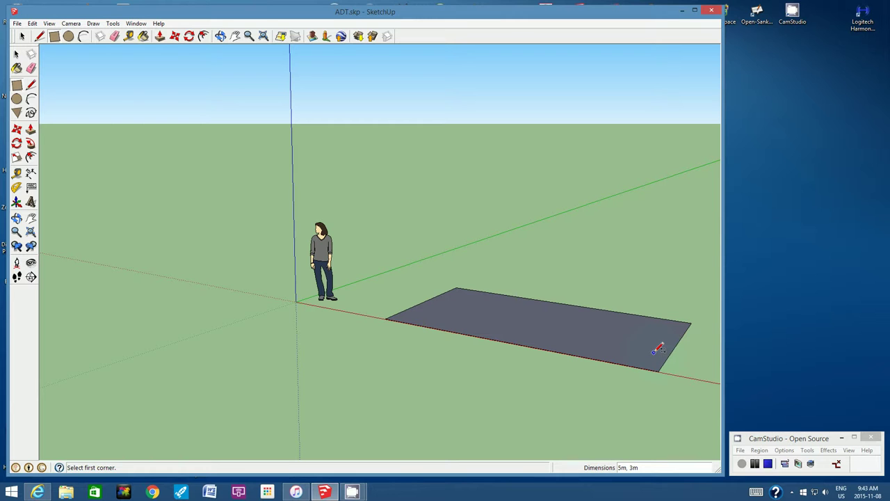
Step: Push/Pull the ground rectangle upward 6 m into a solid block
left_click(159, 36)
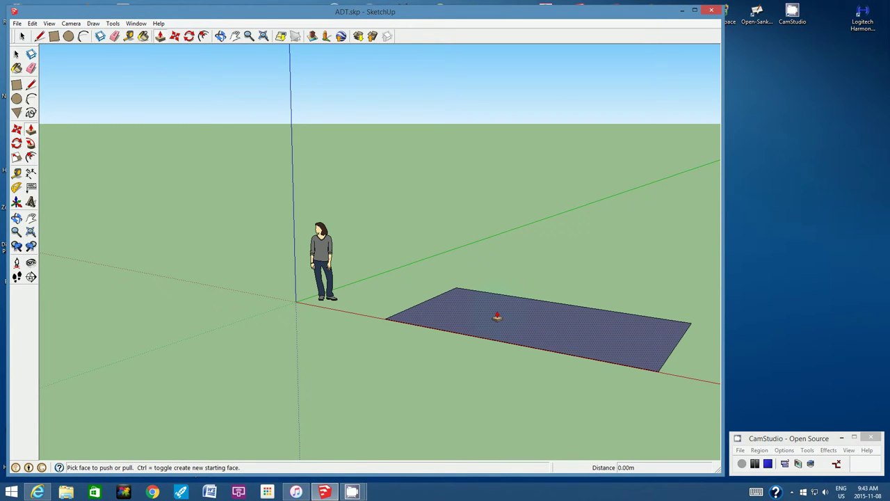
left_click_drag(496, 317, 525, 201)
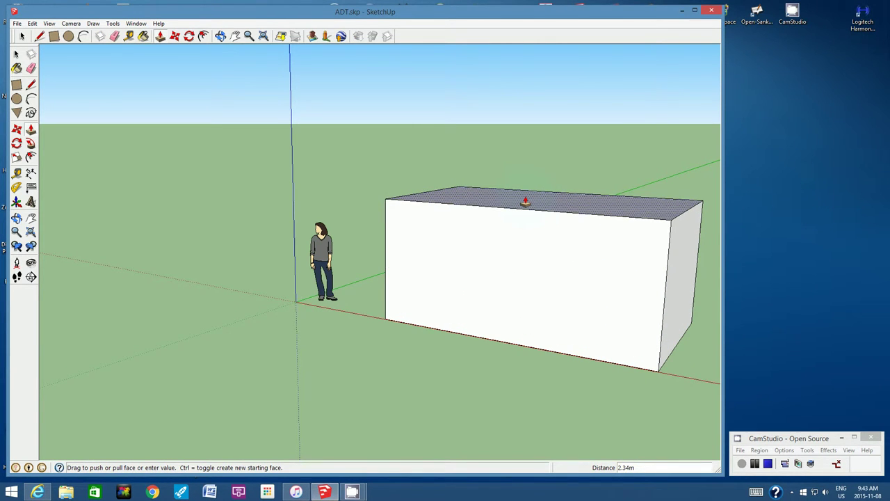
type("6m")
key("Return")
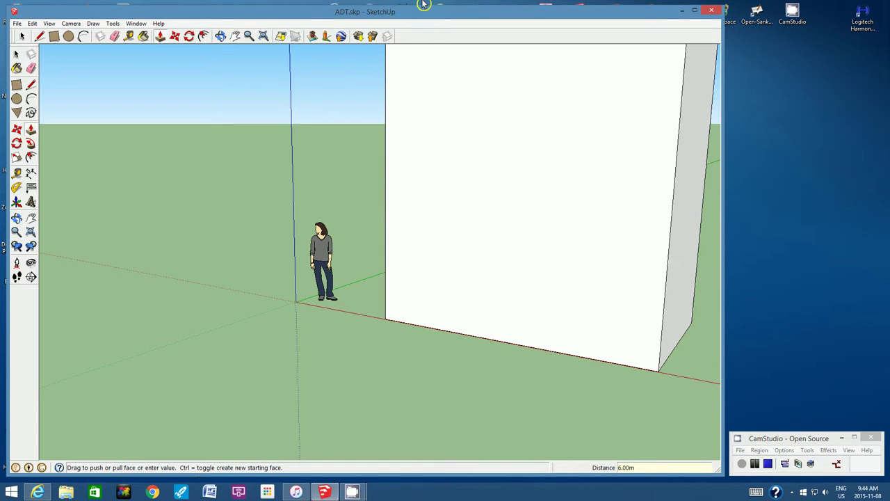
left_click(235, 36)
left_click_drag(372, 119, 352, 173)
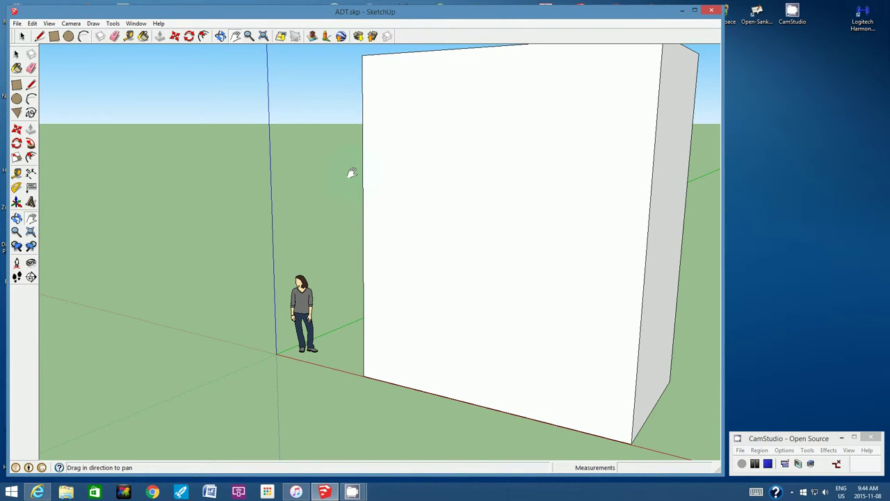
Step: Set the model's length units to Decimal format in Meters
left_click(136, 25)
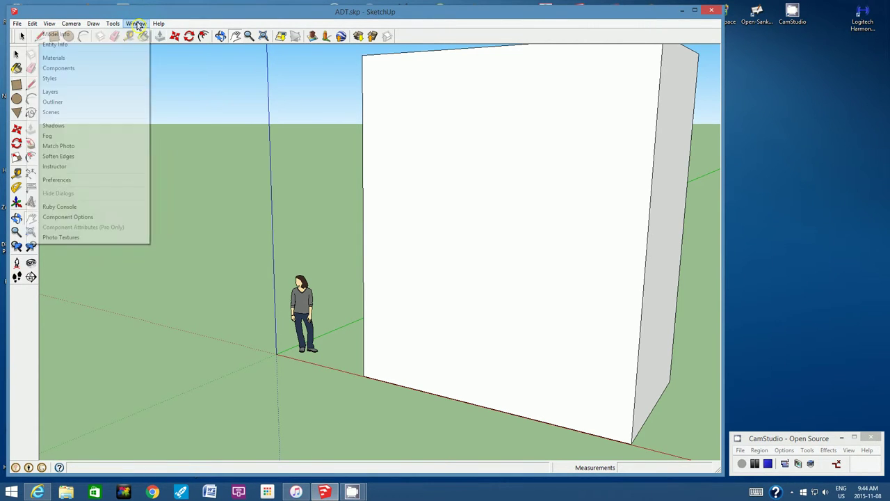
mouse_move(113, 24)
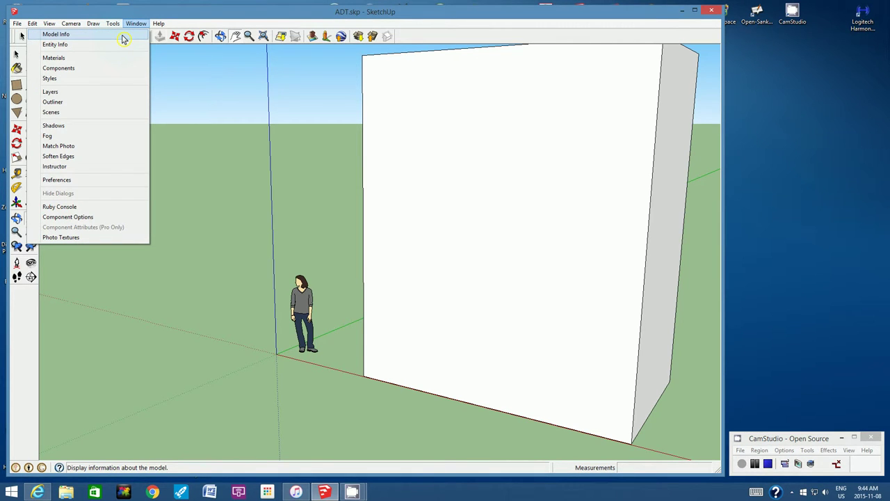
left_click(123, 34)
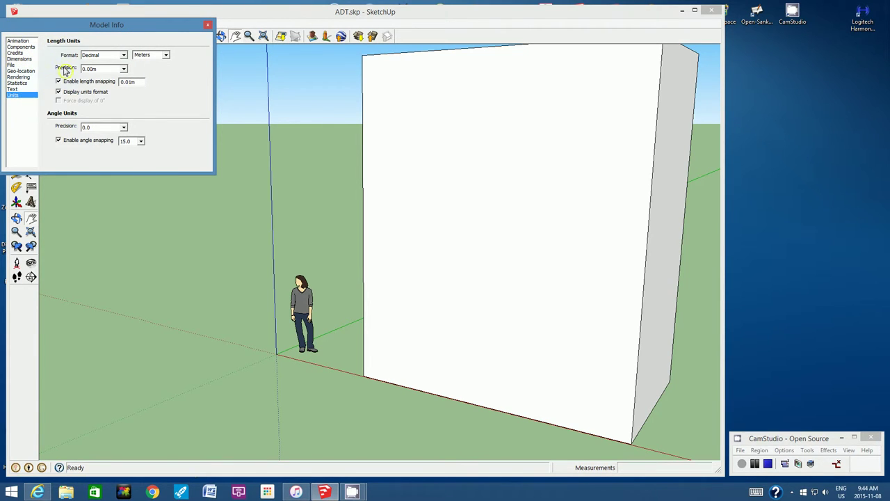
left_click(123, 56)
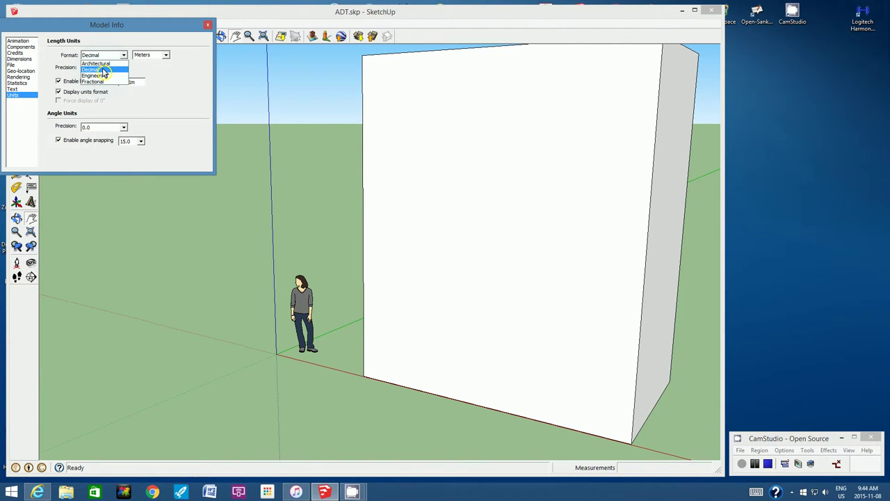
left_click(102, 70)
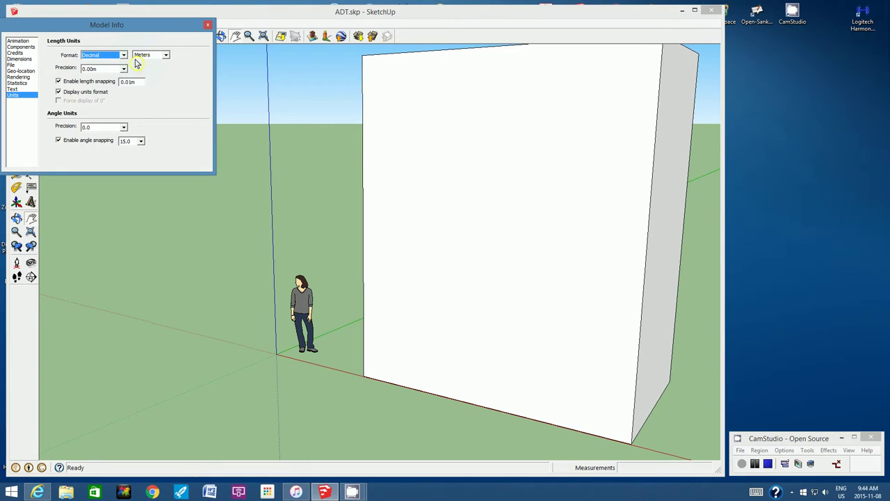
left_click(166, 56)
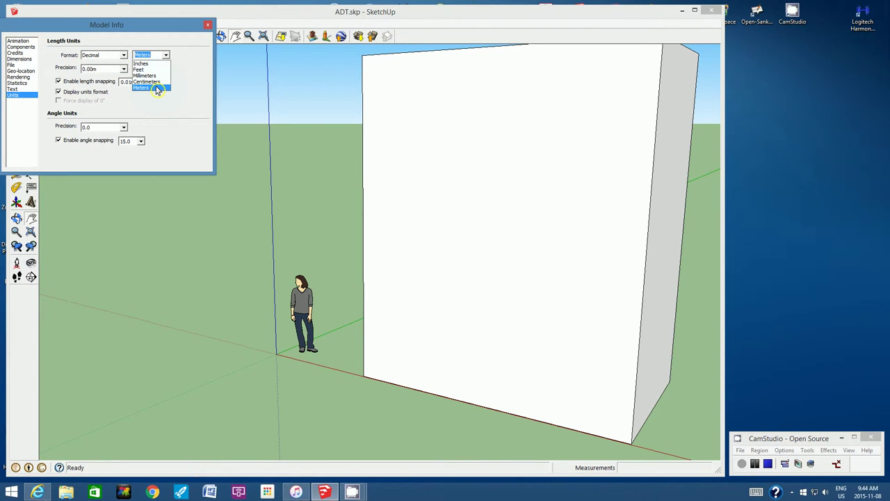
left_click(158, 89)
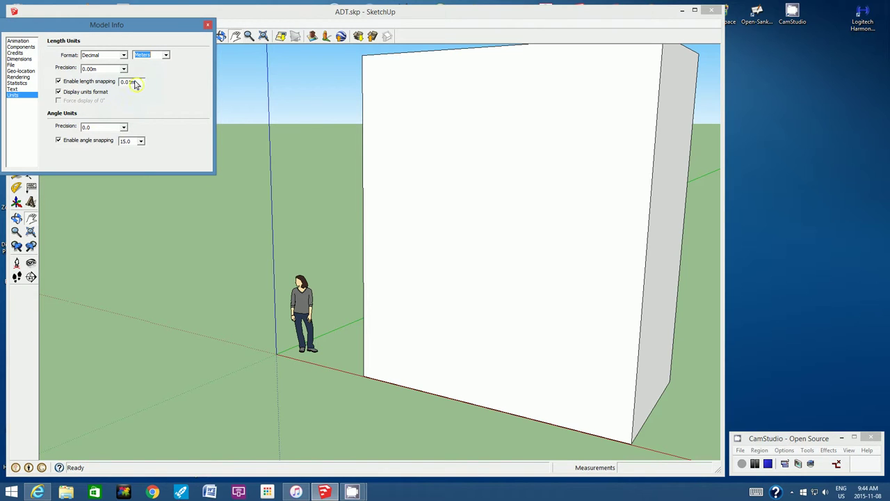
left_click(208, 27)
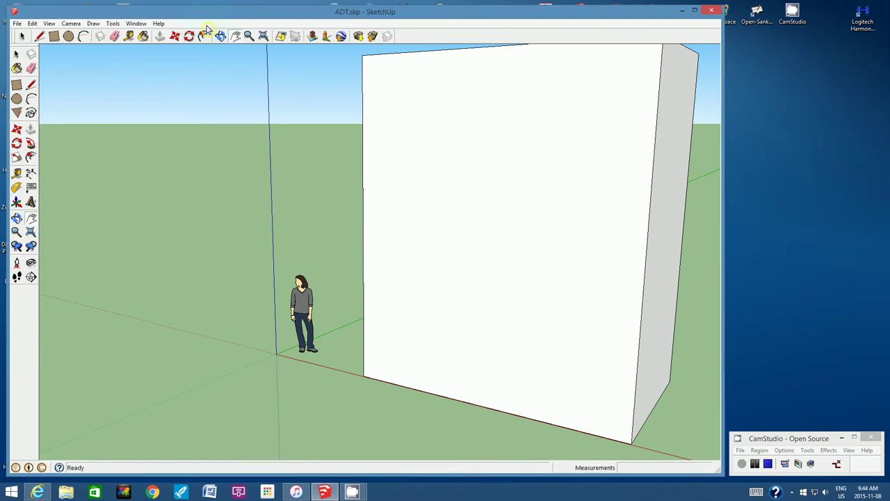
Step: Place a guide point on the front face's bottom edge, 1.5 m from its lower-left corner, with the Tape Measure
left_click(249, 36)
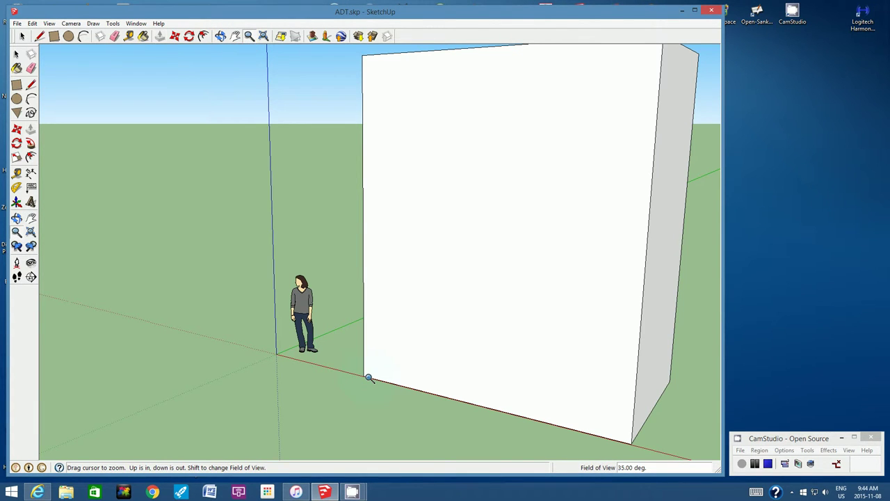
scroll(369, 377, "up", 6)
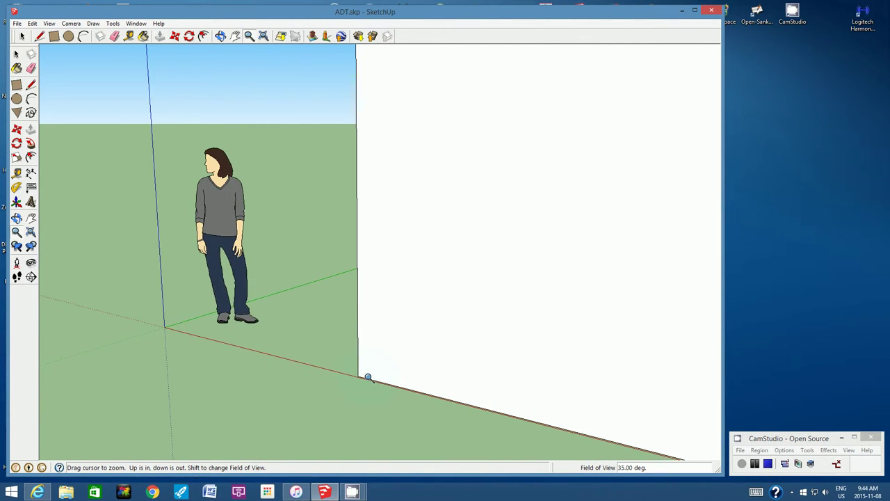
scroll(369, 377, "up", 2)
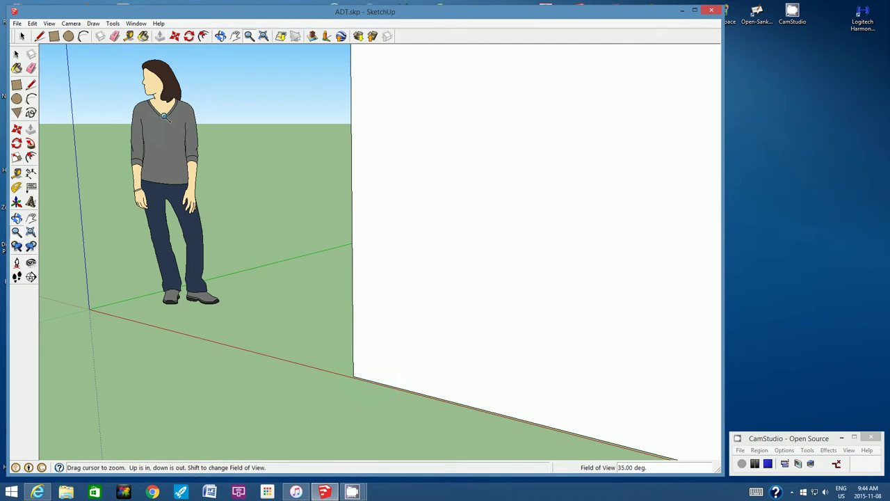
left_click(129, 37)
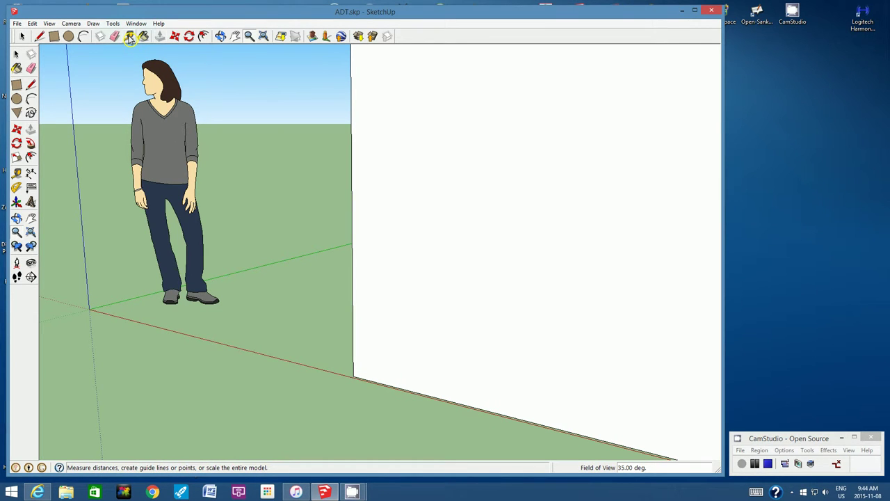
left_click(130, 37)
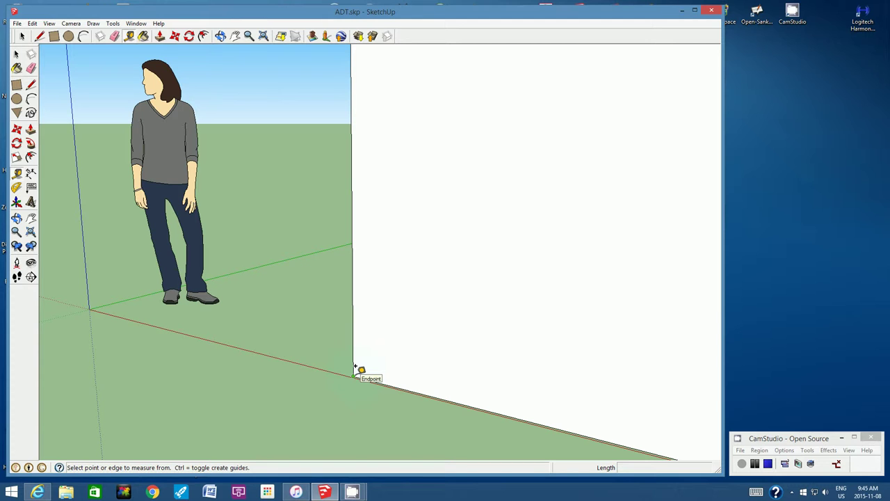
left_click(356, 367)
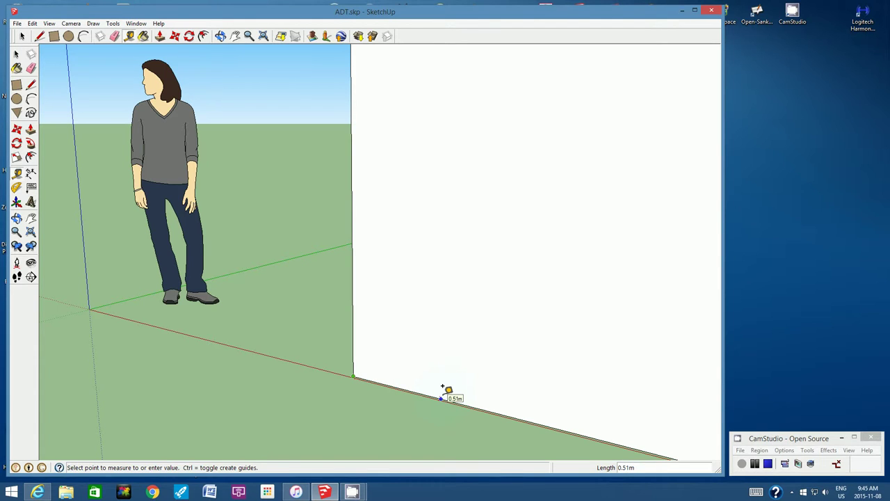
type(".5")
key("Return")
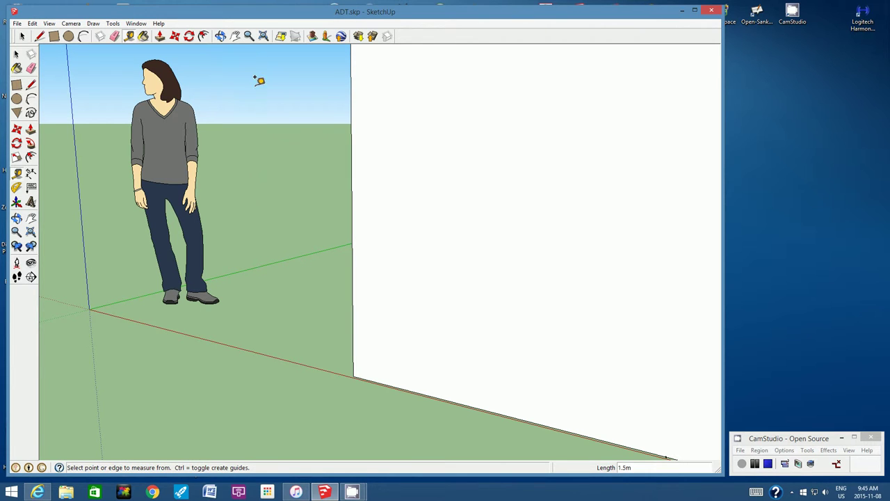
Step: Draw a rectangle 3 m high and 2 m wide on the block's front face, starting at the guide point on the bottom edge
left_click(248, 37)
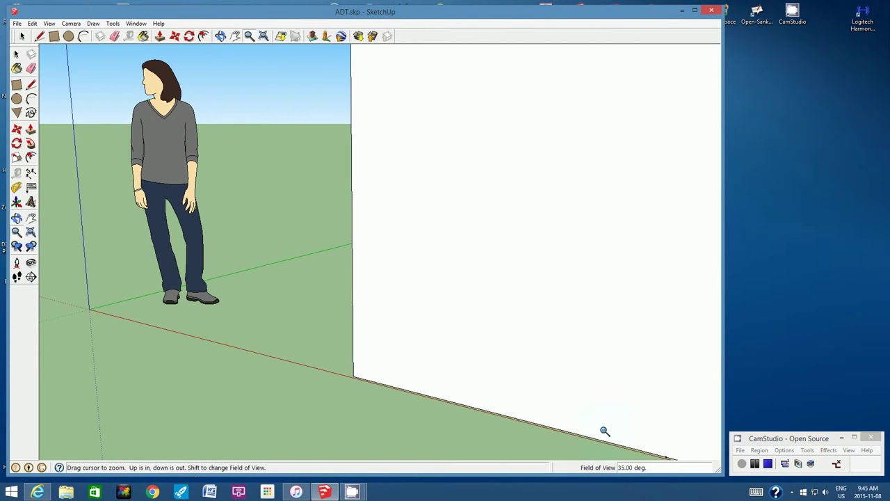
scroll(604, 430, "down", 5)
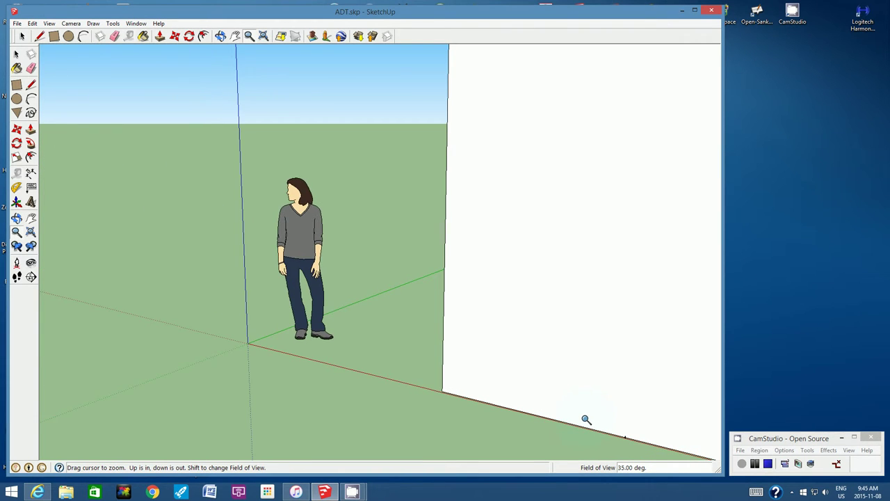
scroll(586, 419, "down", 3)
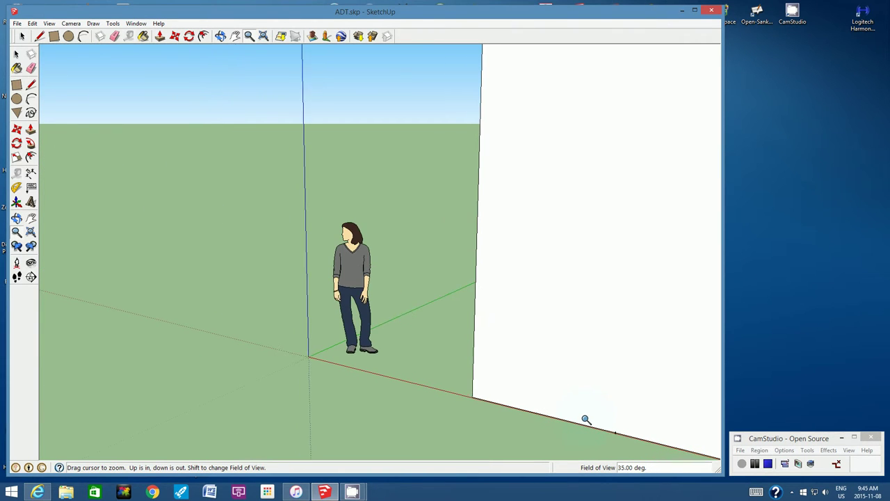
left_click(236, 36)
mouse_move(542, 257)
left_mouse_down()
mouse_move(402, 207)
mouse_move(265, 192)
left_mouse_up()
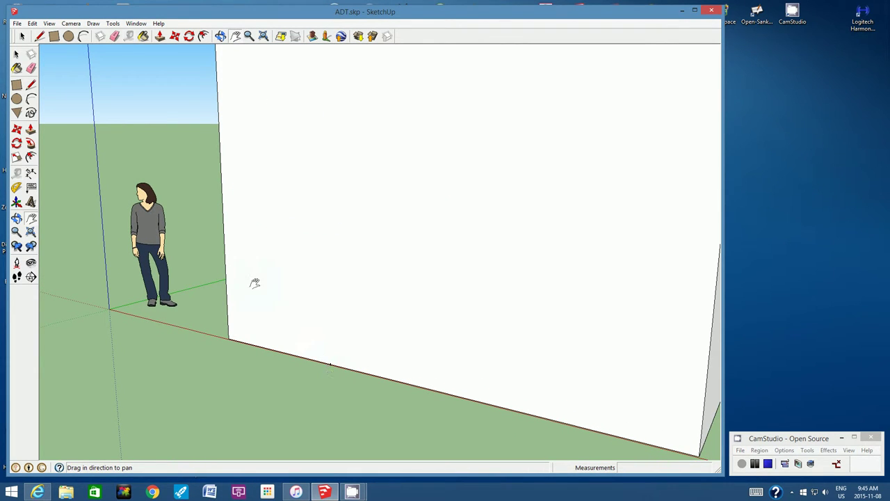
left_click(54, 37)
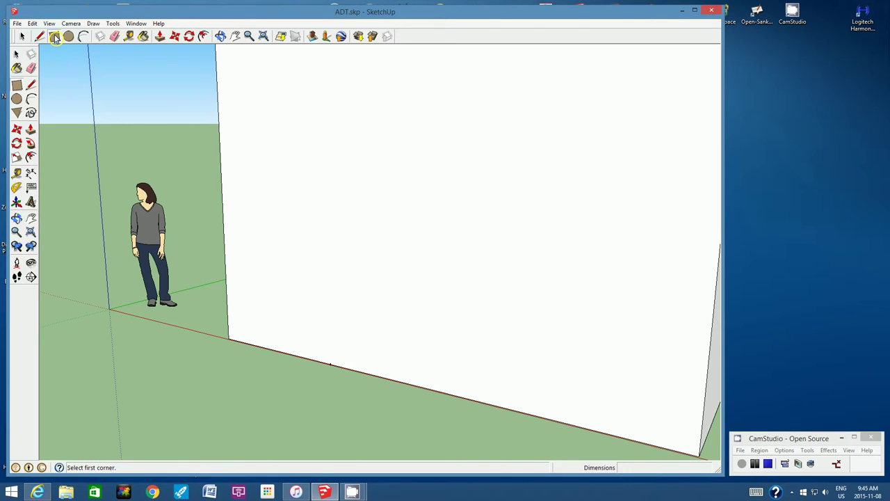
left_click(330, 363)
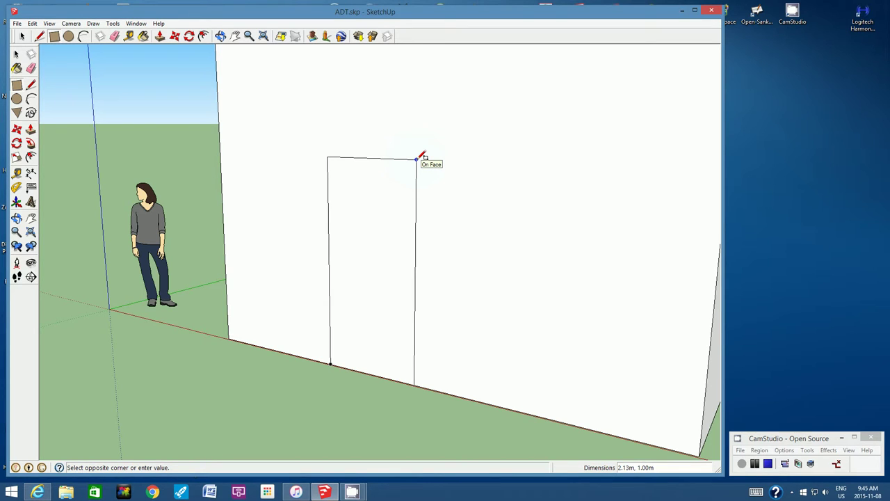
type("3m, 2m")
key("Return")
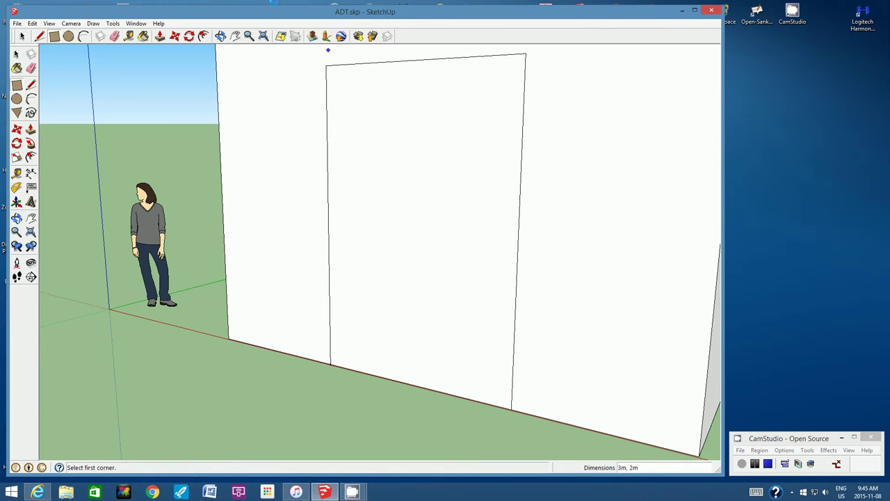
Step: Draw an arc with a 0.9 m bulge across the top edge of the front rectangle, and erase the edge beneath it
left_click(249, 36)
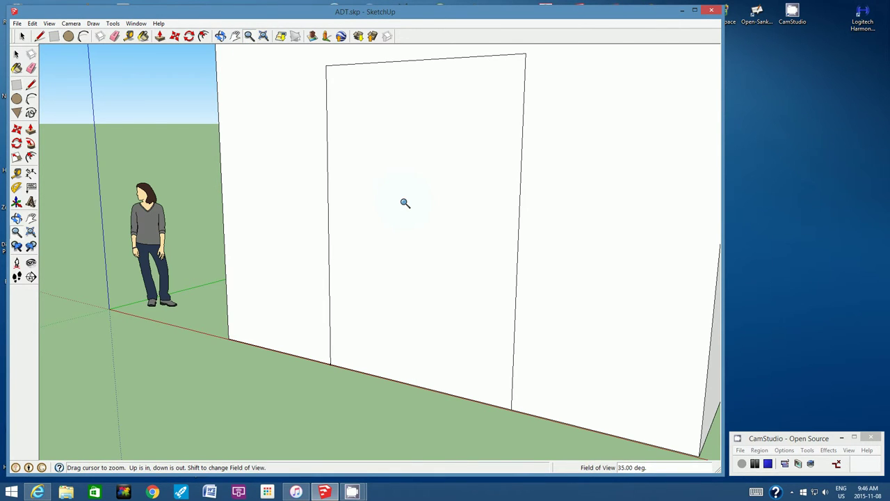
scroll(402, 199, "up", 2)
scroll(404, 201, "down", 4)
scroll(404, 201, "down", 3)
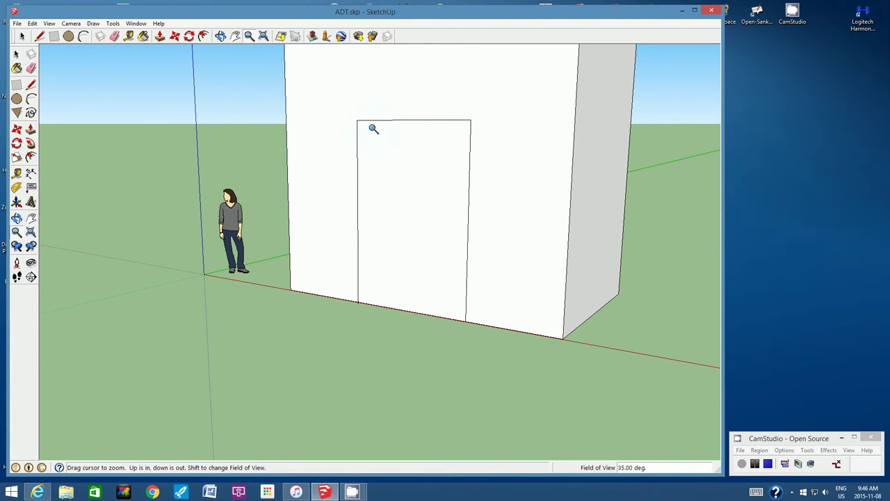
left_click(235, 36)
left_click_drag(383, 136, 408, 197)
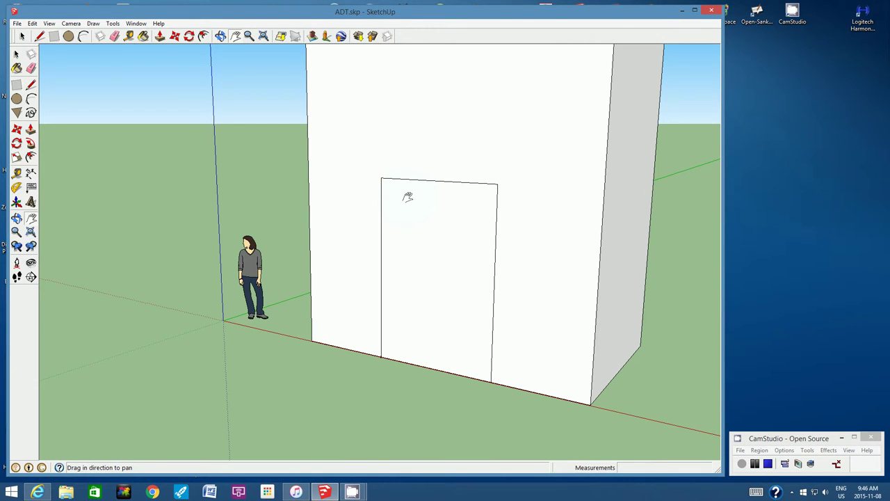
left_click(84, 37)
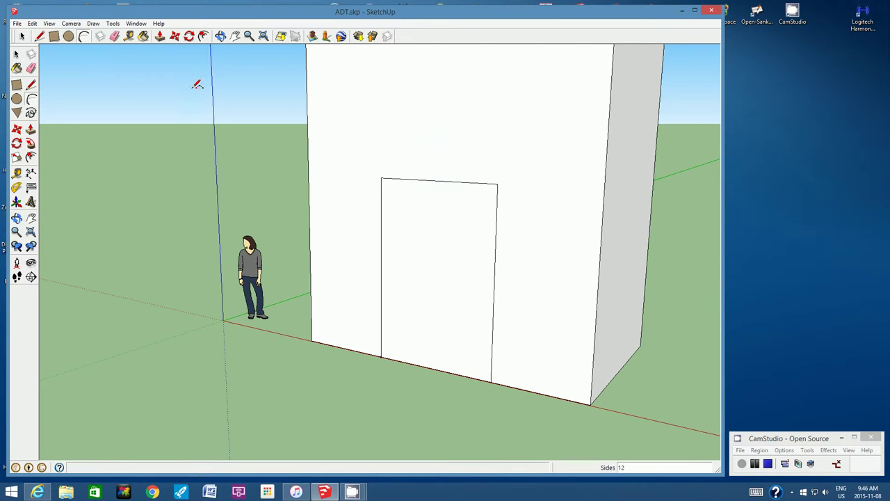
left_click(381, 178)
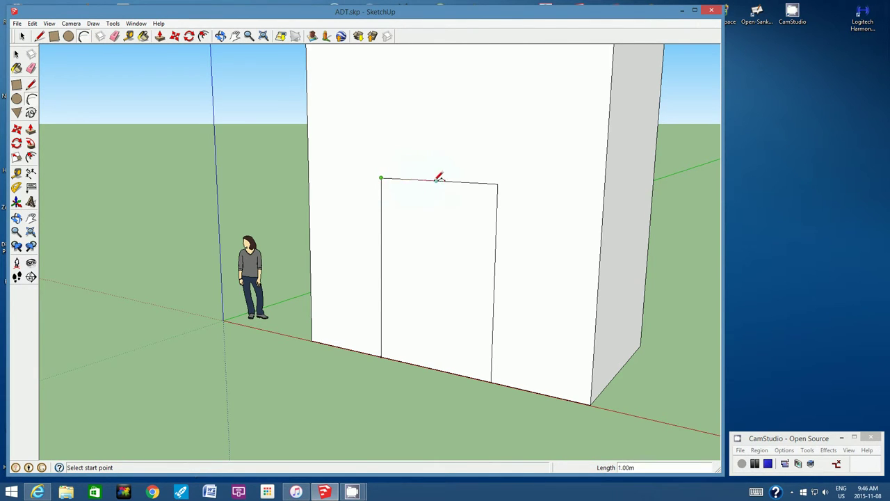
left_click(498, 183)
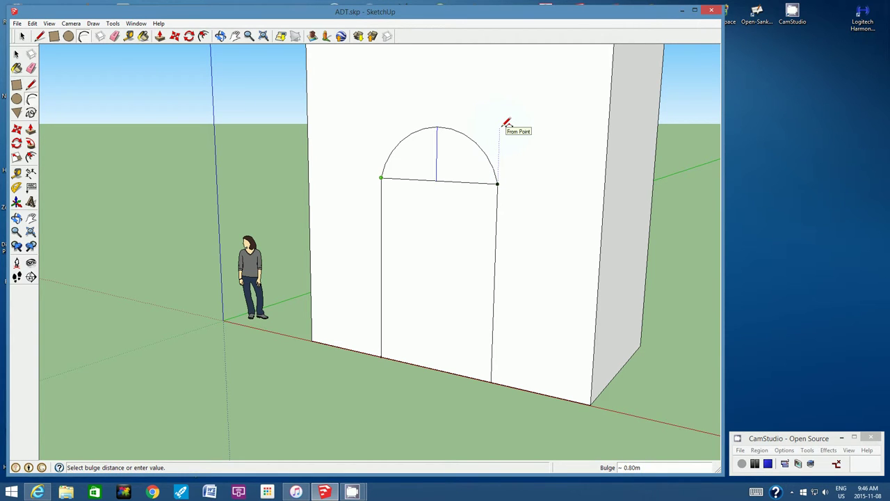
type("0.9m")
key("Return")
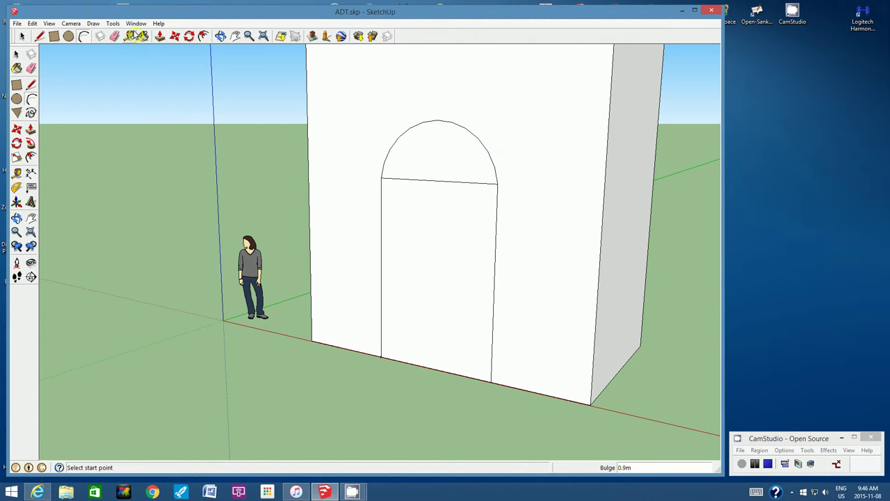
left_click(118, 39)
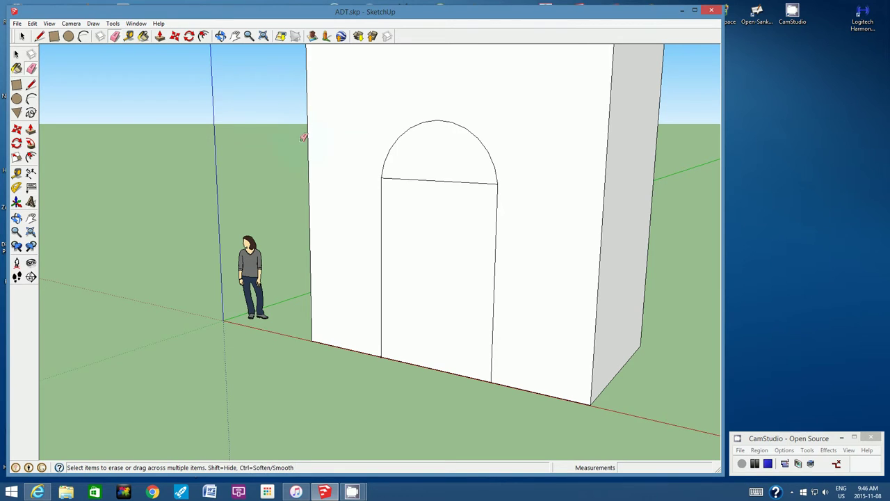
left_click(413, 179)
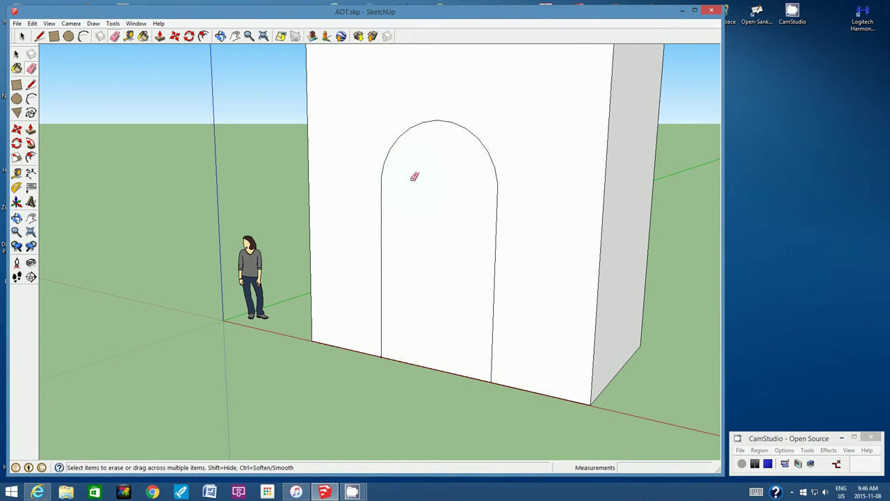
Step: Try pushing the arched front face 3 m through to the back of the block, and undo that Push/Pull
left_click(222, 37)
left_click_drag(371, 155, 488, 168)
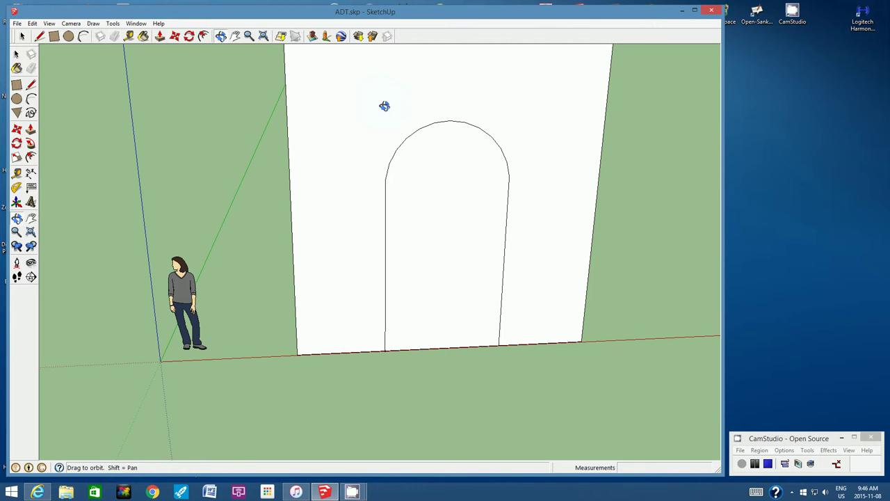
left_click(160, 36)
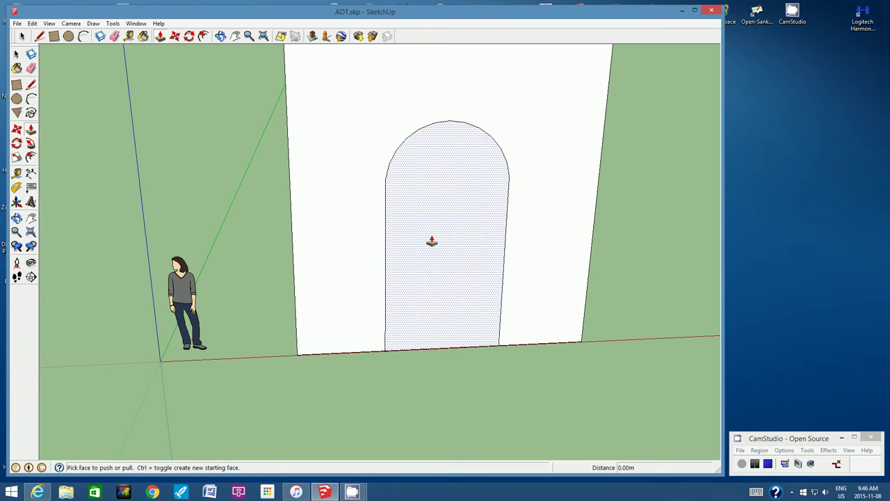
left_click(431, 241)
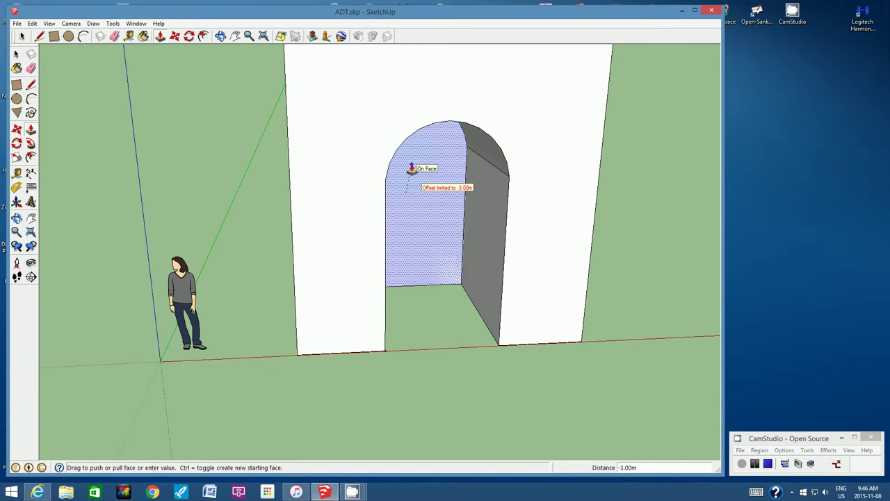
left_click(411, 169)
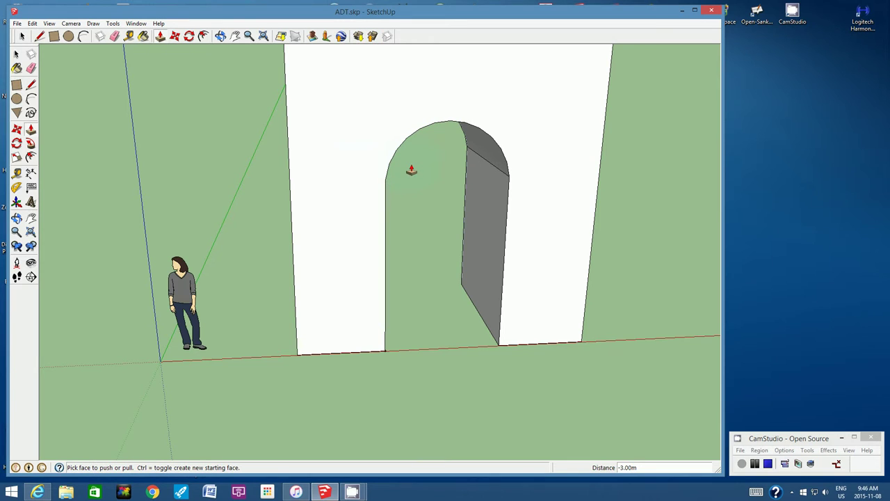
left_click(32, 23)
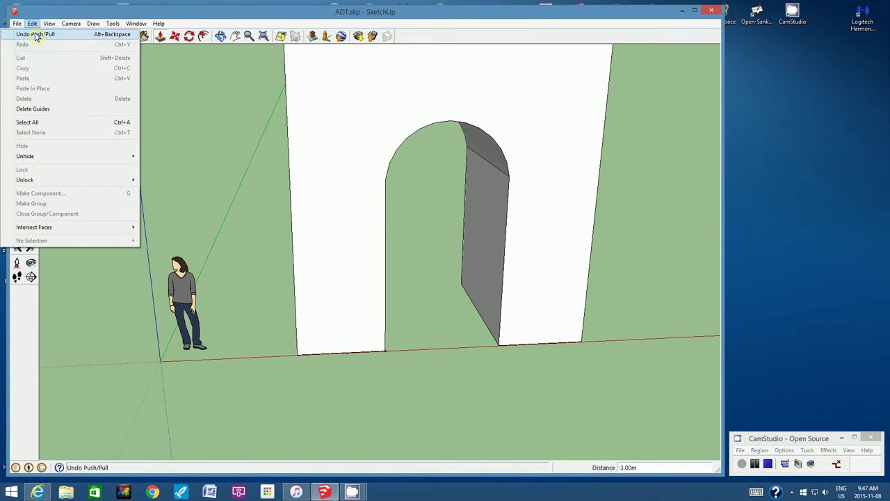
left_click(35, 34)
Step: Push/Pull the arched front face 3 m into the block to cut the passage through it
left_click(453, 239)
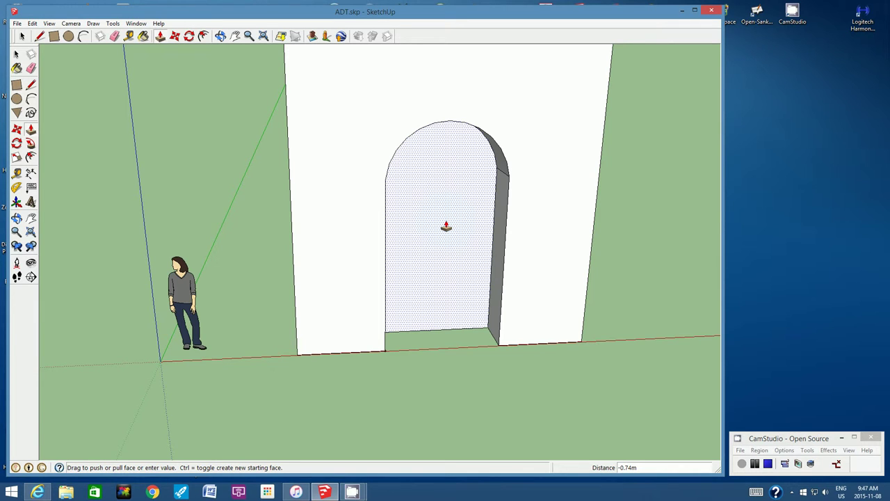
type("3m")
key("Return")
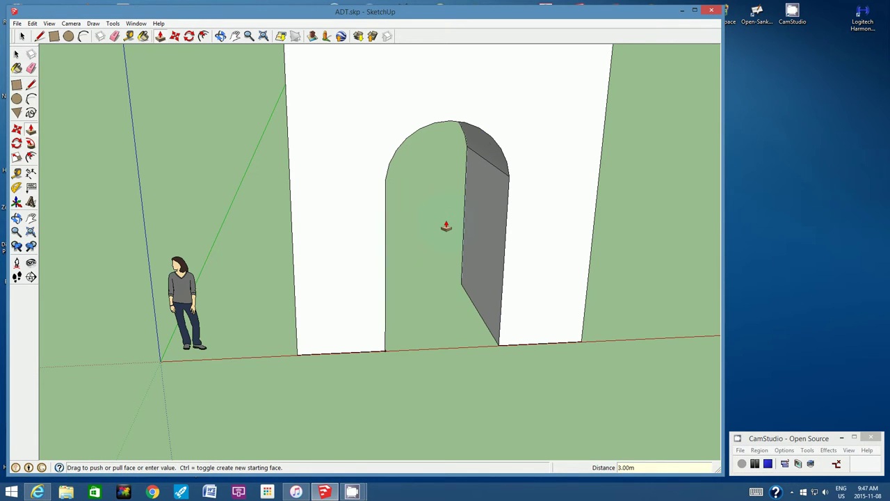
Step: Place a guide point on the side face's bottom edge, 0.75 m from its lower-left corner, with the Tape Measure
left_click(220, 36)
left_click_drag(389, 150, 340, 198)
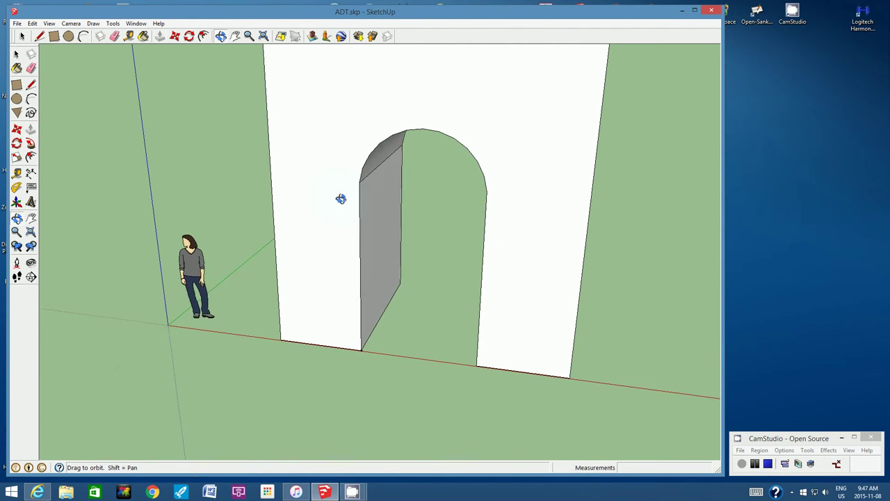
left_click(249, 36)
scroll(390, 154, "down", 5)
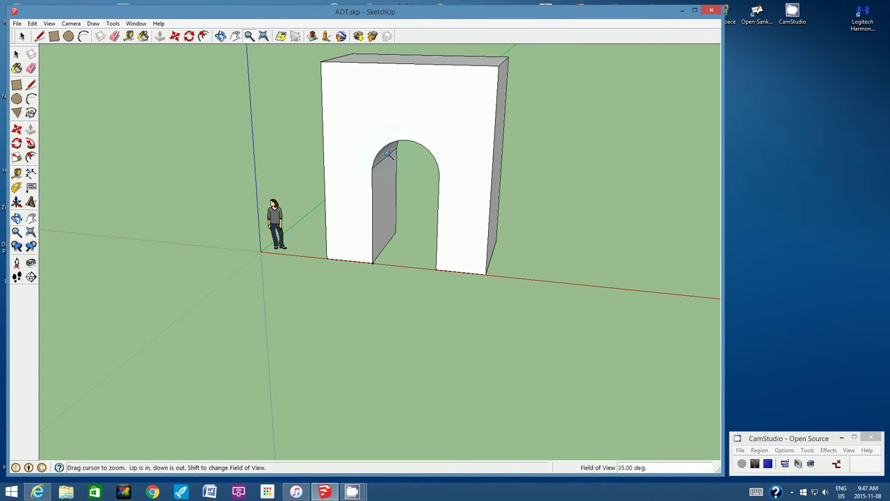
scroll(388, 154, "up", 6)
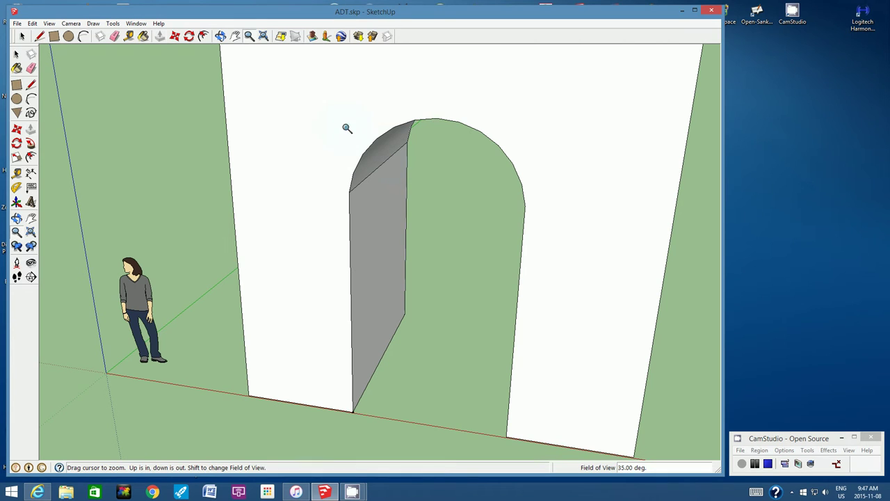
left_click(220, 37)
left_click_drag(585, 260, 385, 190)
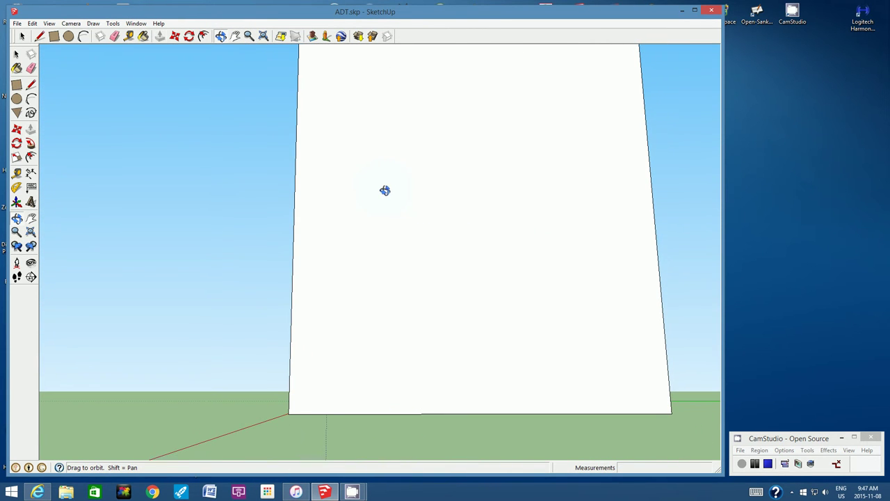
left_click(128, 37)
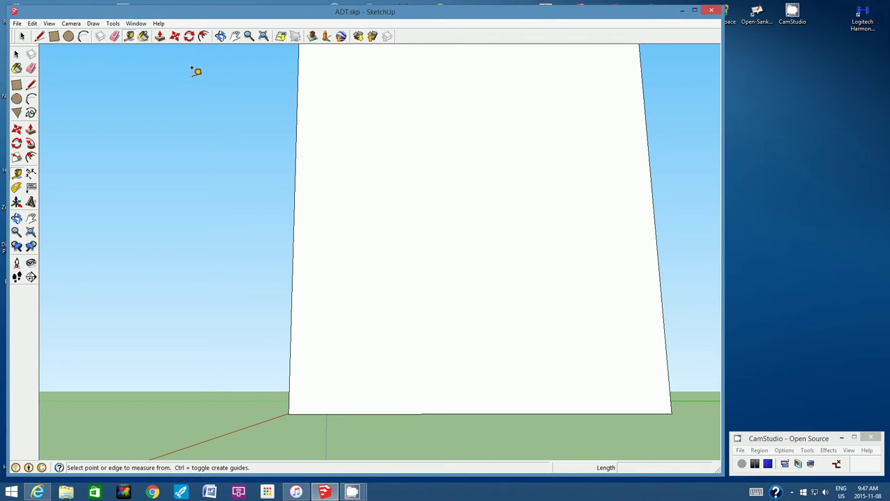
left_click(290, 407)
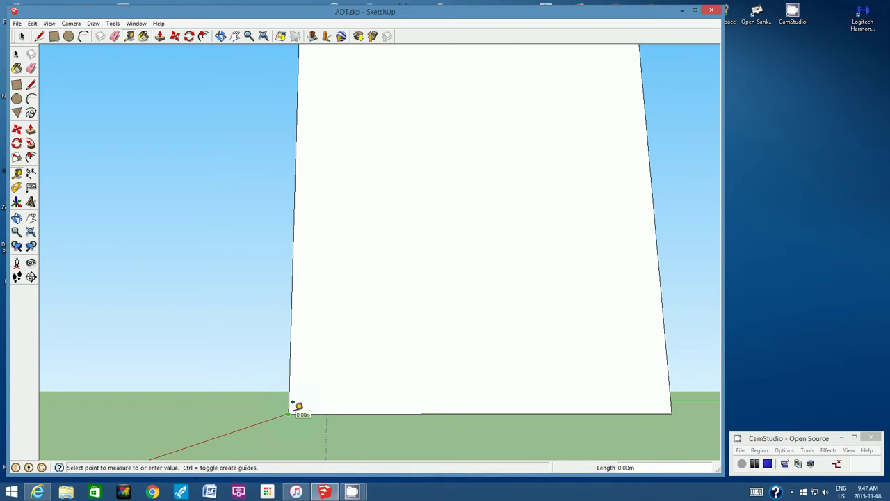
left_click(346, 405)
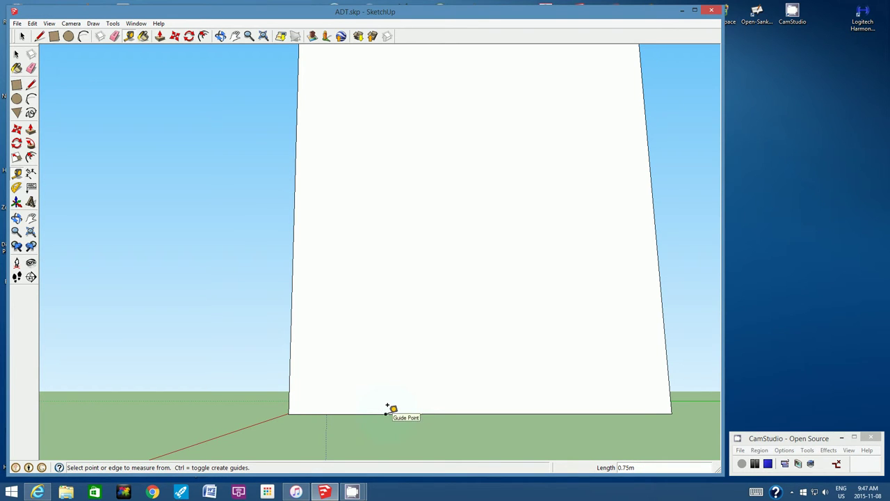
Step: Draw a rectangle 2.3 m high and 1.5 m wide on the side face, starting at the guide point on the bottom edge
left_click(55, 36)
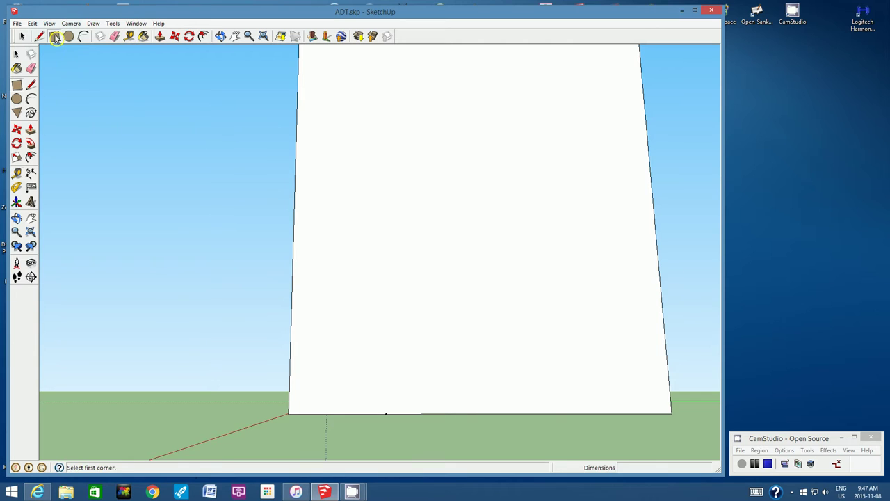
left_click(386, 413)
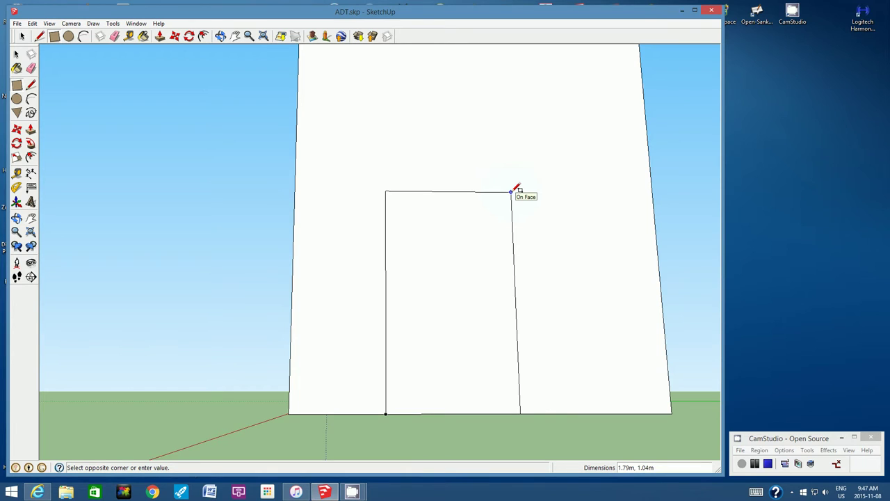
type("2.3m, 1.")
key("Return")
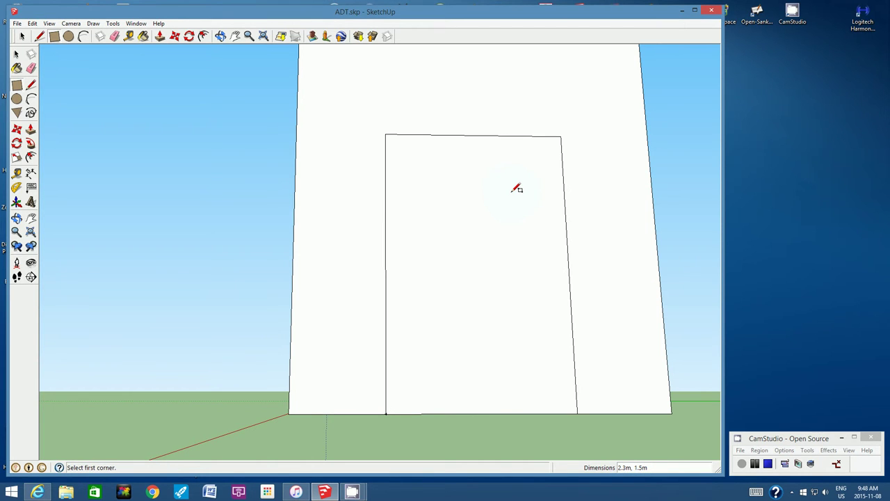
Step: Draw an arc with a 0.6 m bulge across the top edge of the side rectangle, and erase the edge beneath it
left_click(220, 39)
left_click_drag(363, 180, 323, 225)
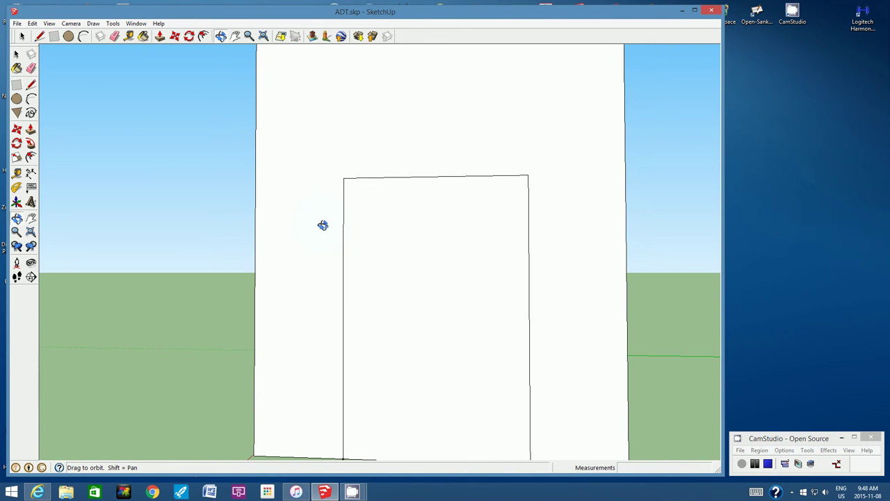
left_click(84, 36)
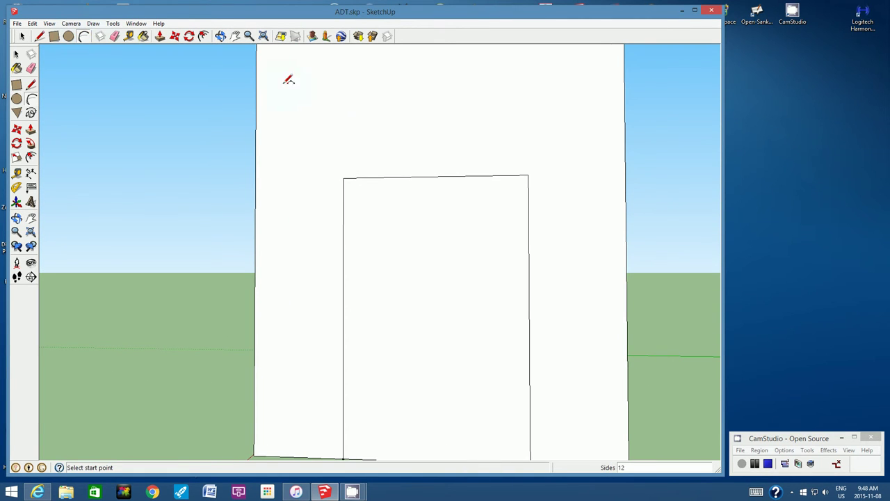
left_click(346, 176)
left_click(528, 175)
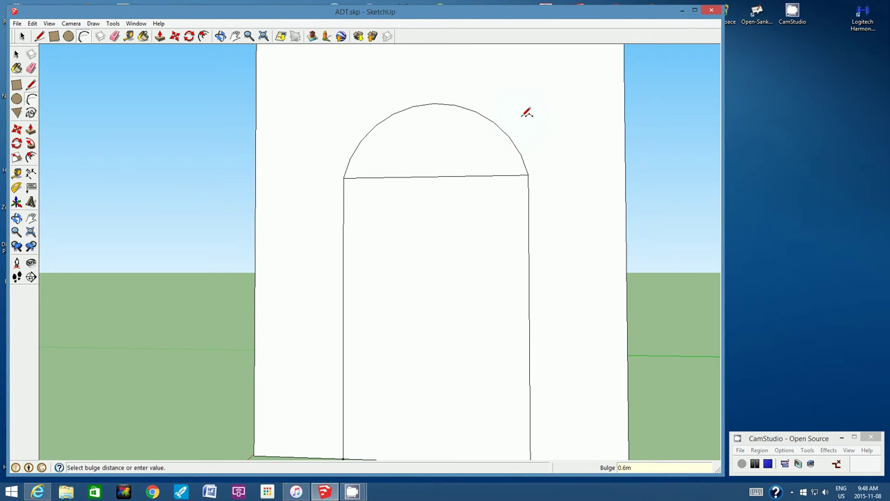
left_click(527, 113)
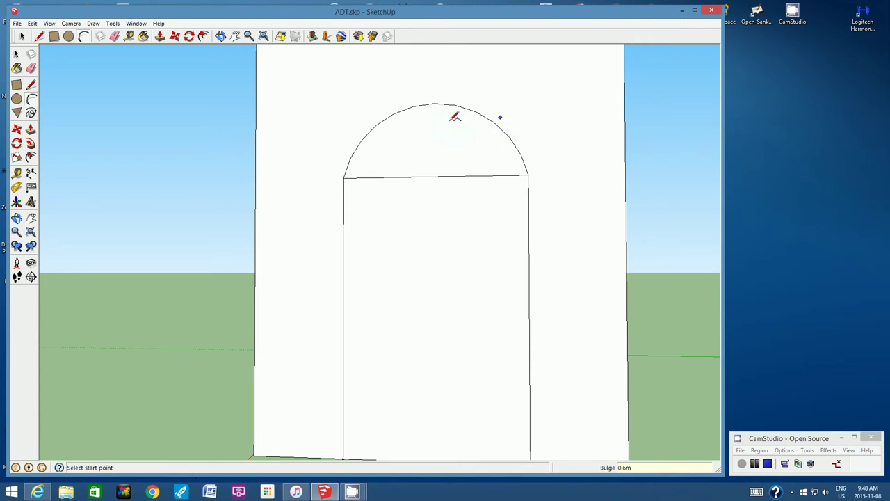
left_click(115, 36)
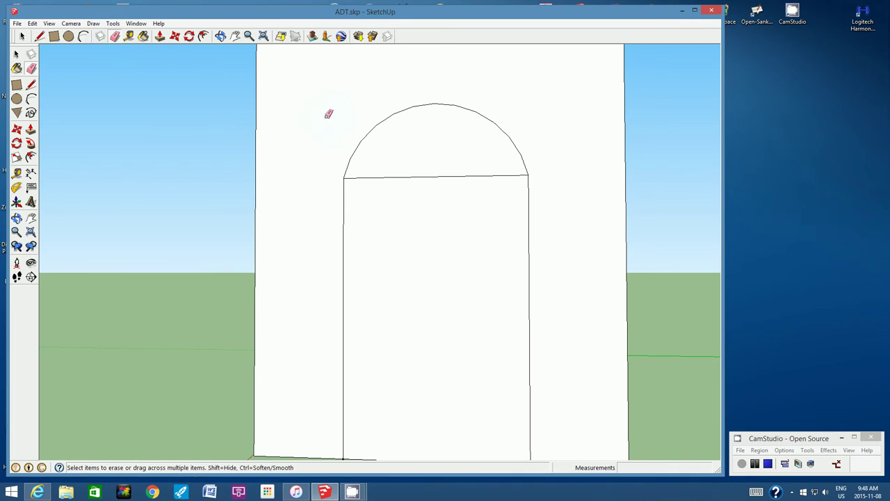
left_click(426, 174)
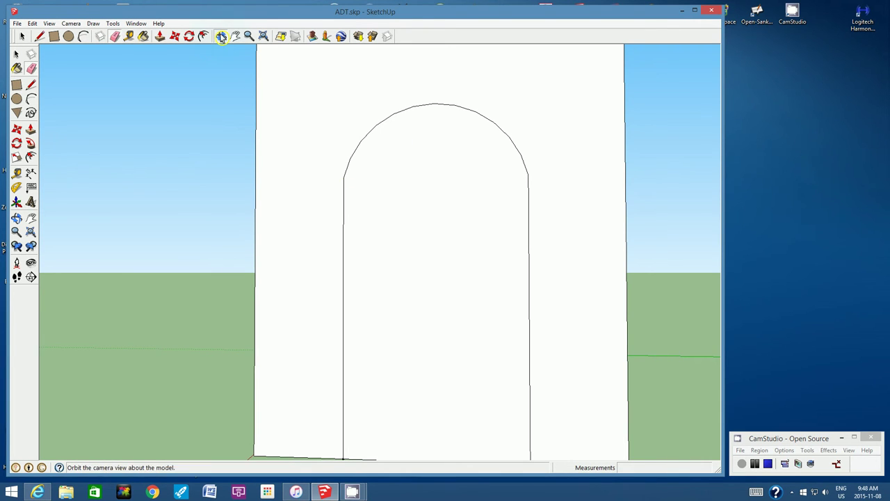
Step: Push/Pull the arched side face 1.5 m inward to open it into the main passage
left_click(220, 36)
left_click_drag(331, 212, 433, 220)
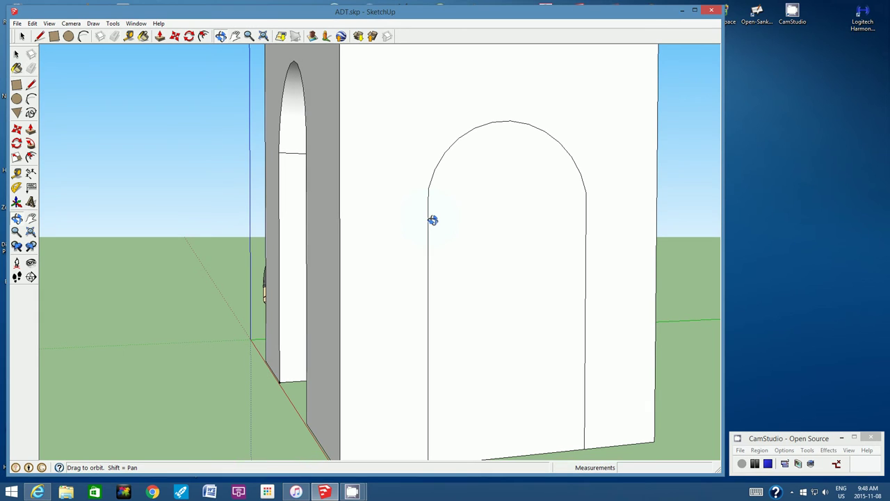
left_click(162, 38)
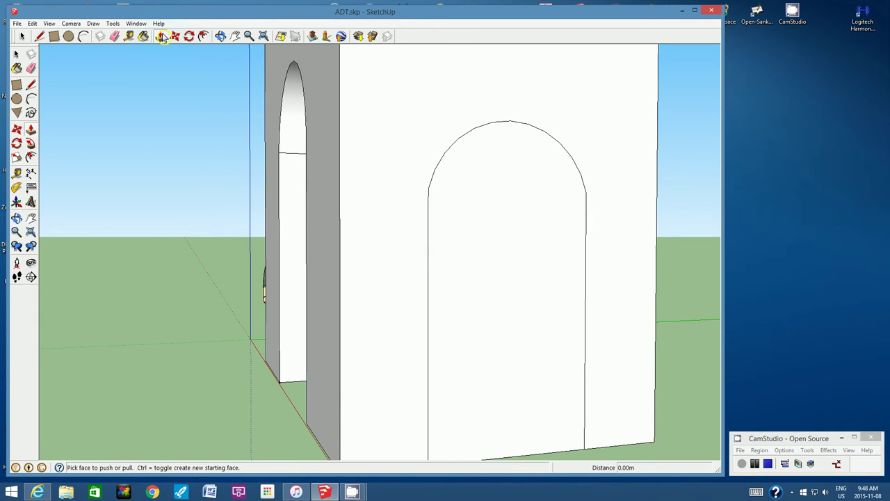
left_click(534, 317)
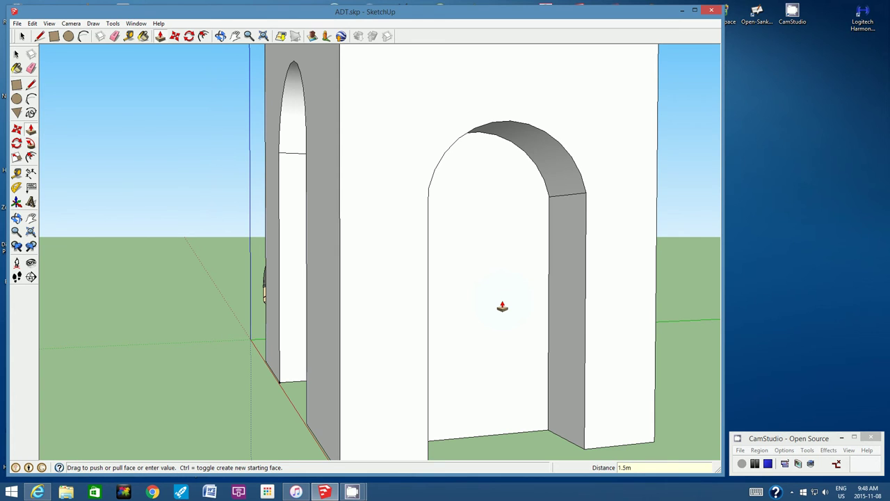
key("Return")
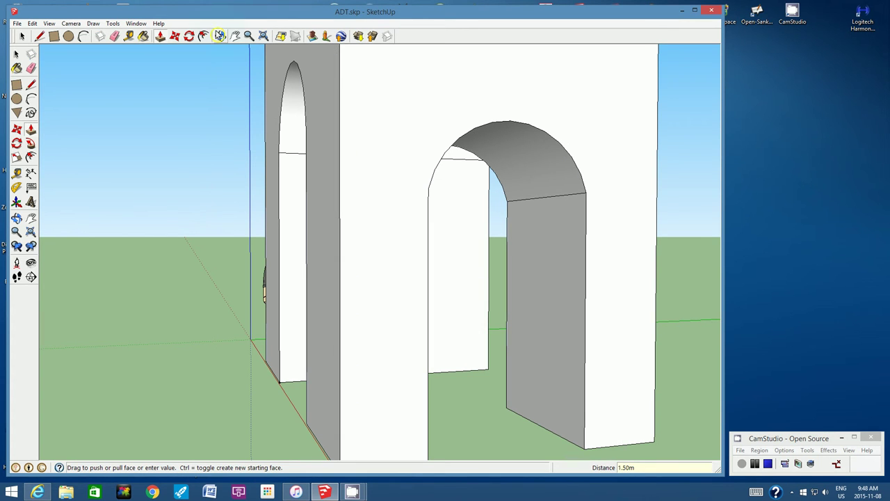
Step: Draw a rectangle 2.3 m high and 1.5 m wide on the opposite side face, starting at the guide point on its bottom edge
left_click(220, 35)
left_click_drag(348, 244, 479, 198)
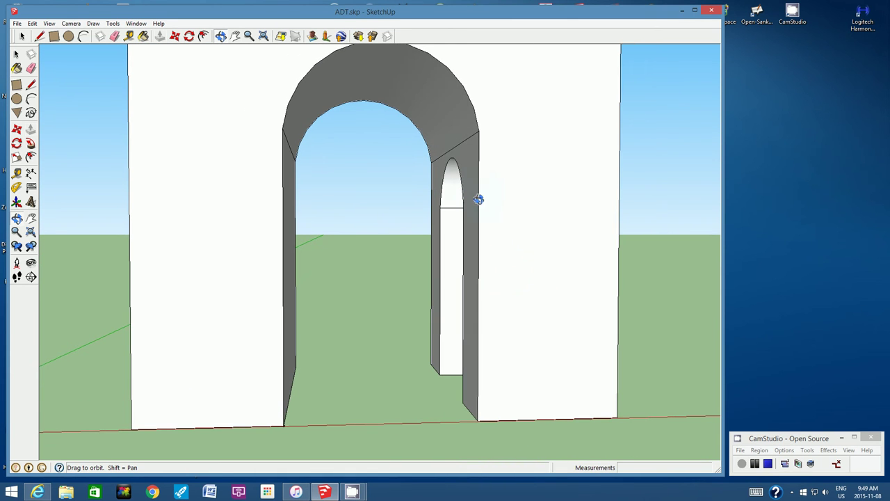
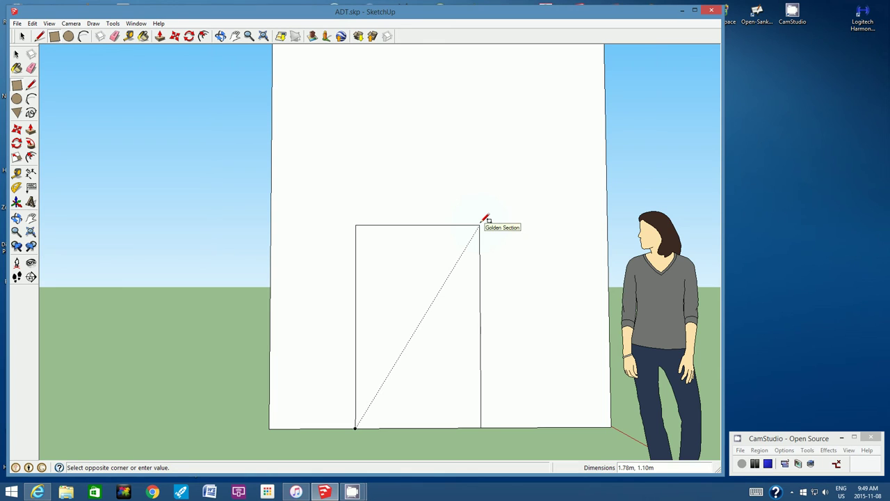
type("2.3m, 1.5")
key("Return")
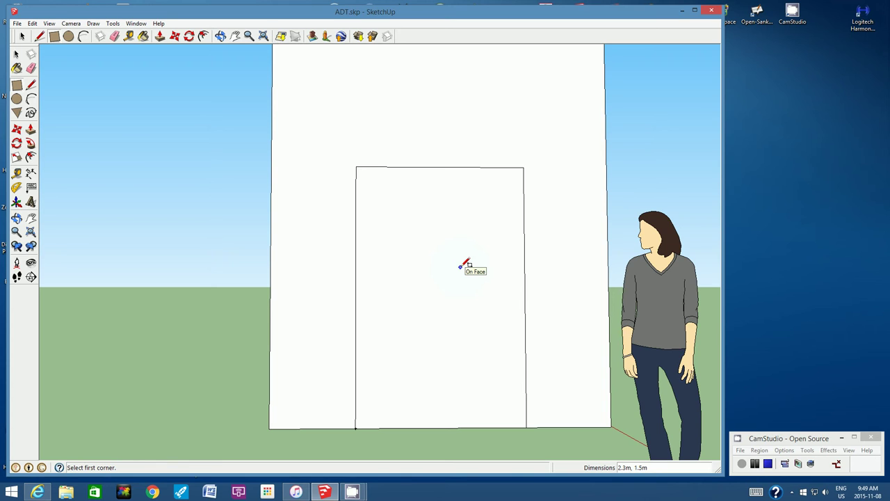
Step: Draw an arc with a 0.6 m bulge across the top of the opposite side's rectangle, and erase the edge beneath it
left_click(84, 36)
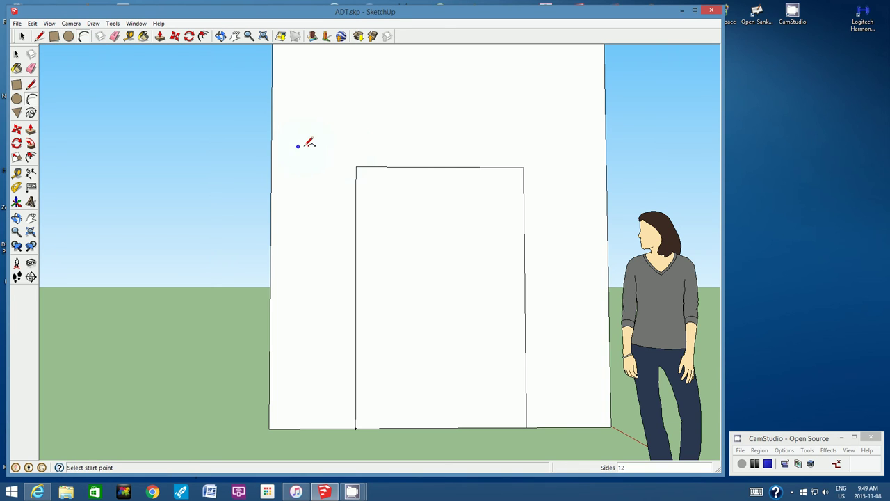
left_click(356, 167)
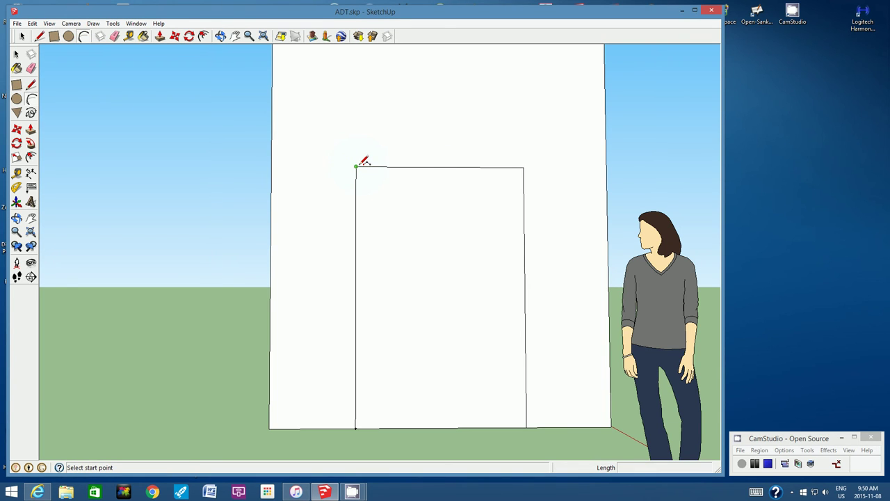
left_click(525, 167)
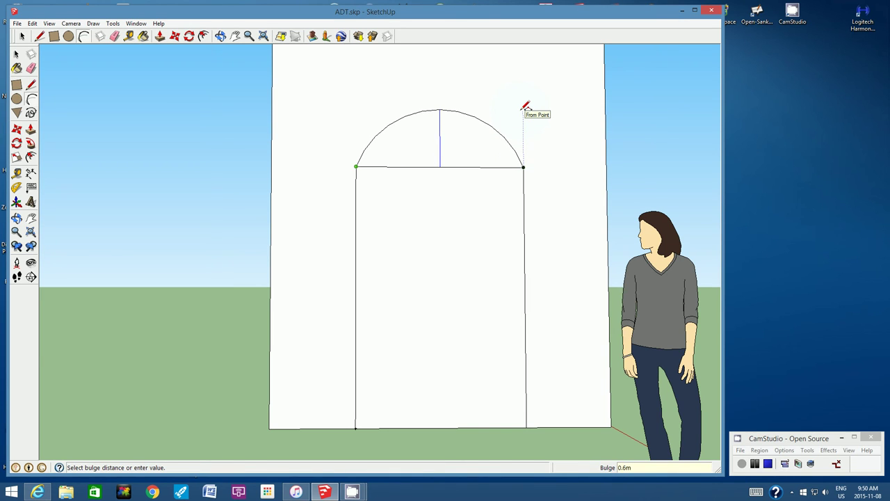
left_click(526, 106)
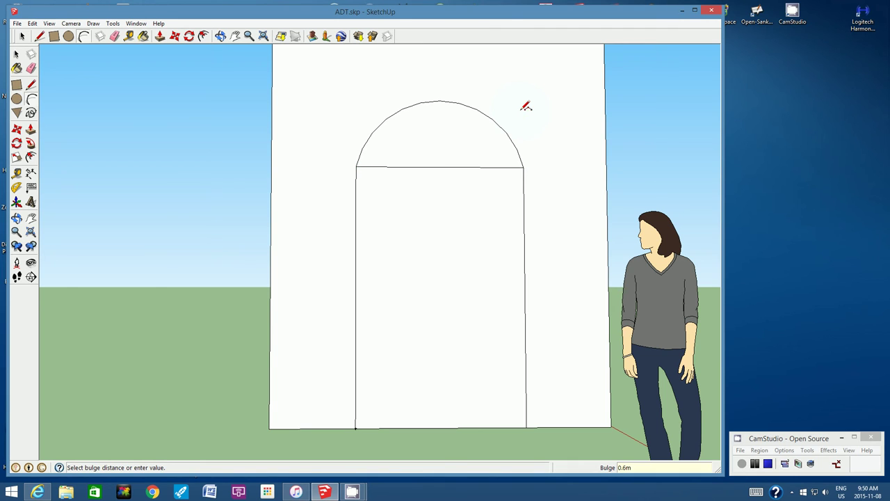
left_click(114, 36)
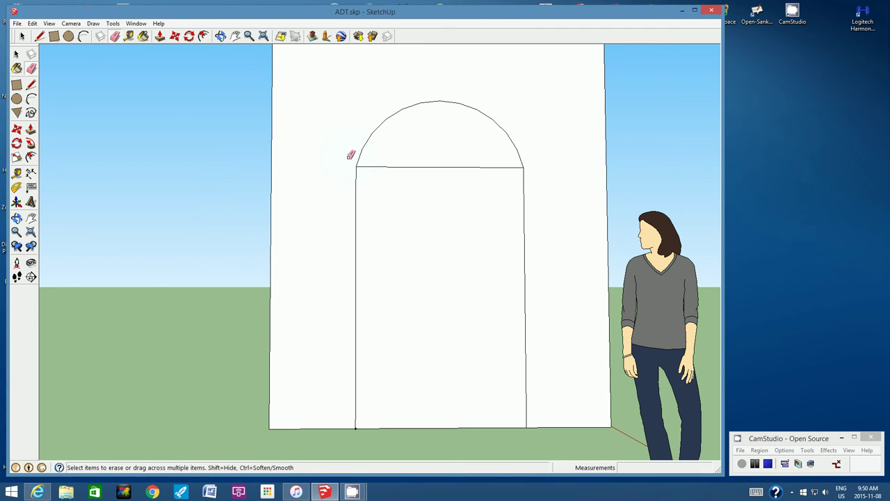
left_click(407, 167)
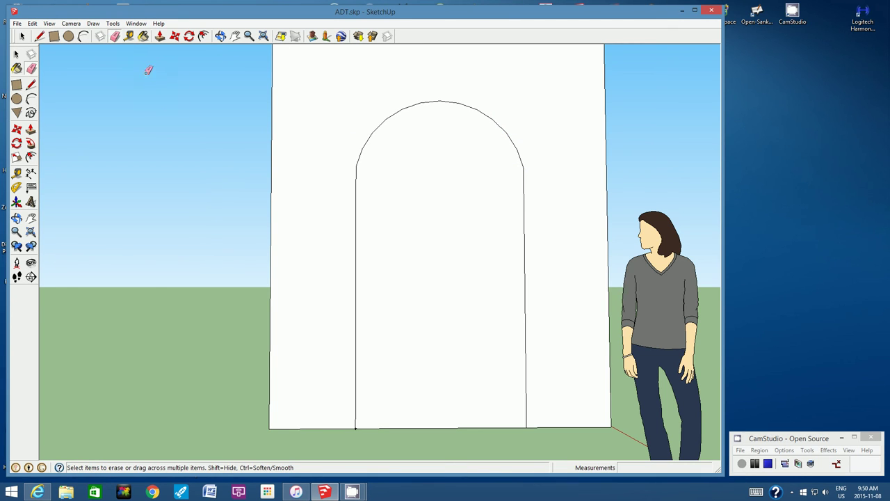
Step: Push/Pull the arched face on the opposite side 1.5 m inward to complete the cross passage
left_click(219, 37)
left_click_drag(220, 60, 330, 215)
left_click(160, 36)
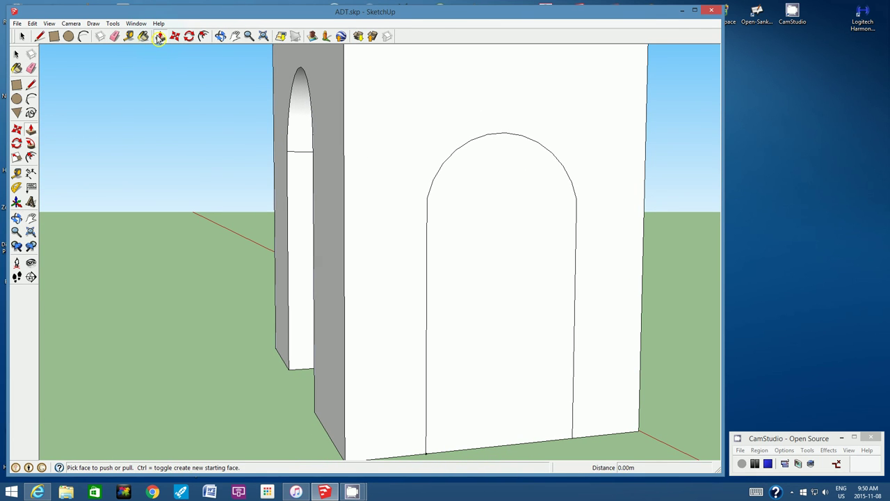
left_click_drag(518, 301, 457, 248)
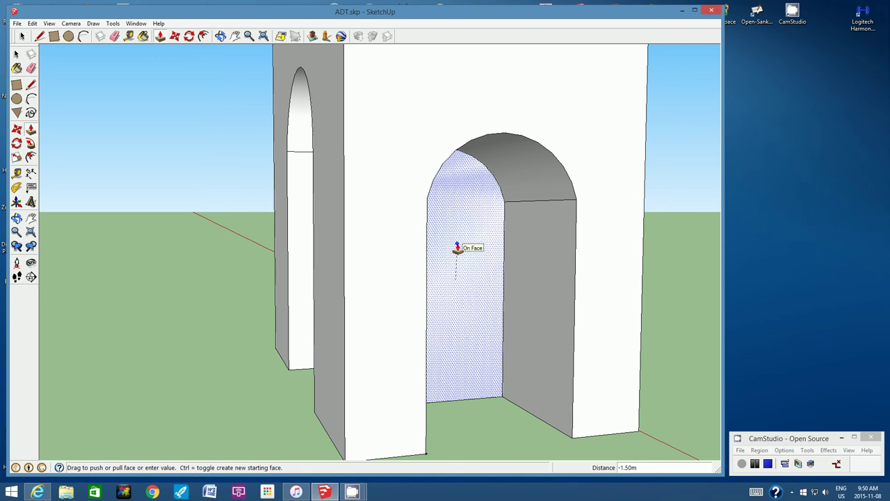
left_click_drag(457, 248, 478, 343)
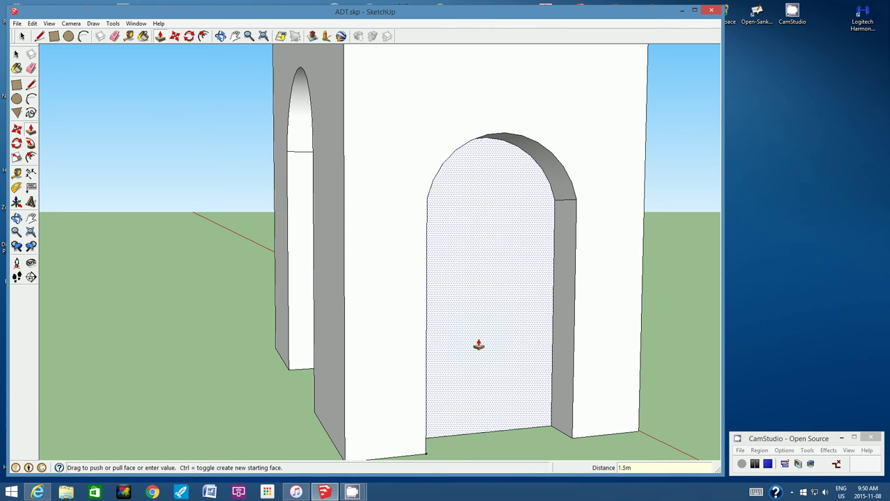
key("Return")
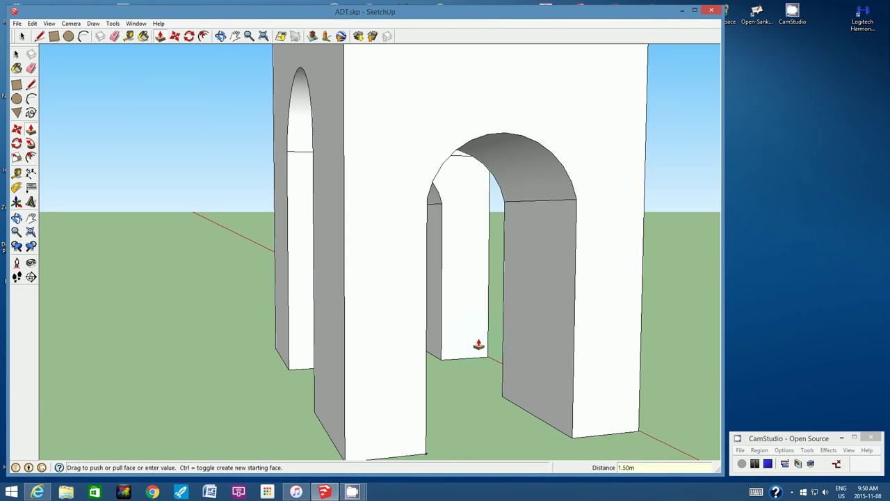
Step: Examine the whole arch from the side, the front and both front corners to check the crossing passages
left_click(221, 36)
left_click_drag(320, 174, 383, 249)
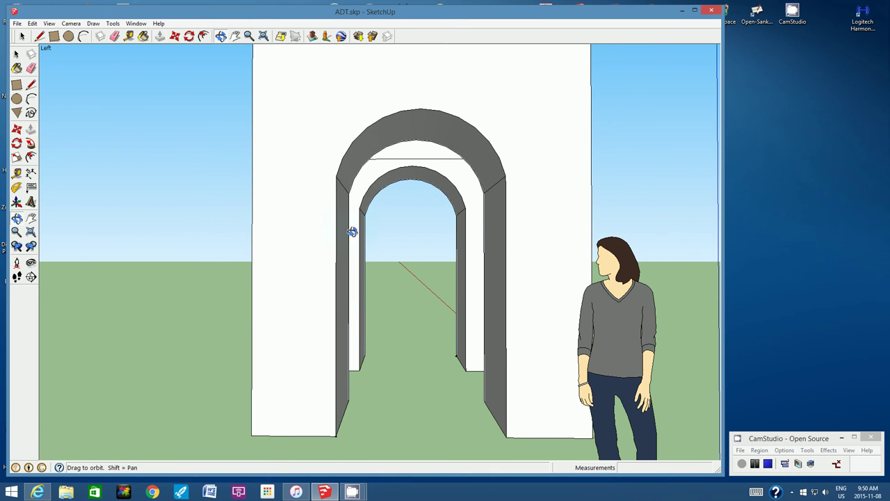
left_click_drag(489, 258, 343, 166)
left_click(248, 36)
scroll(390, 179, "down", 5)
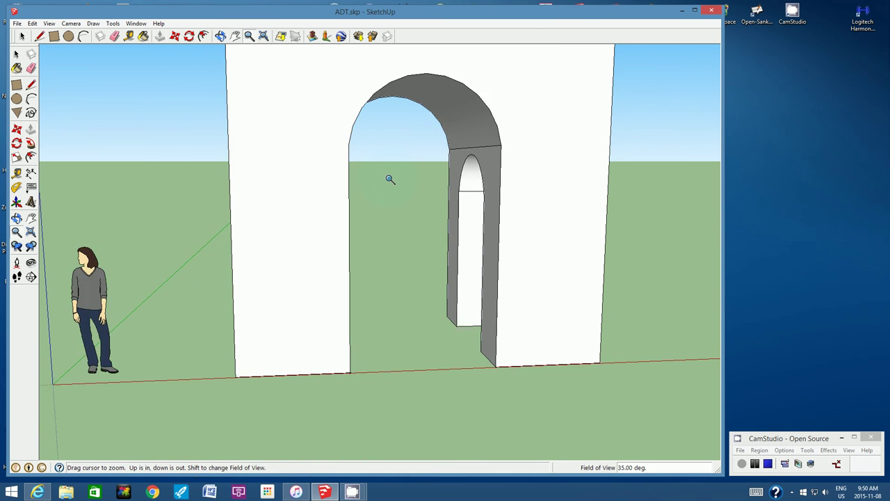
scroll(390, 180, "down", 2)
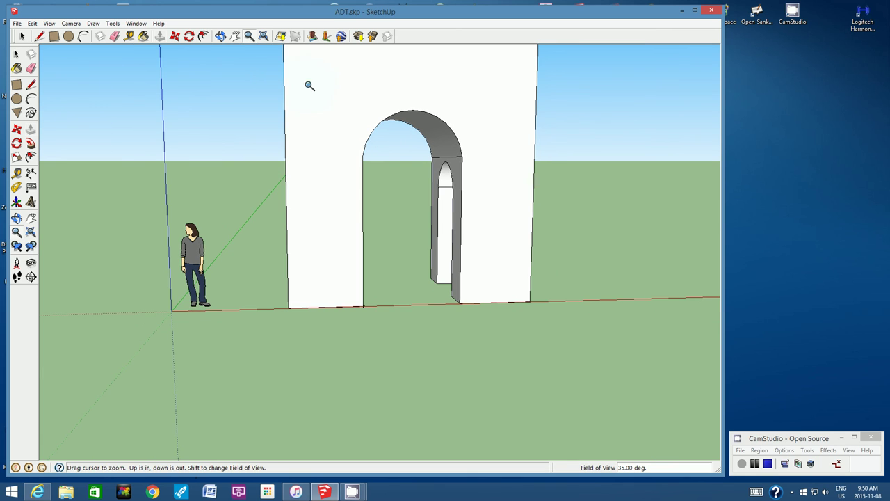
left_click(235, 36)
left_click_drag(369, 126, 290, 190)
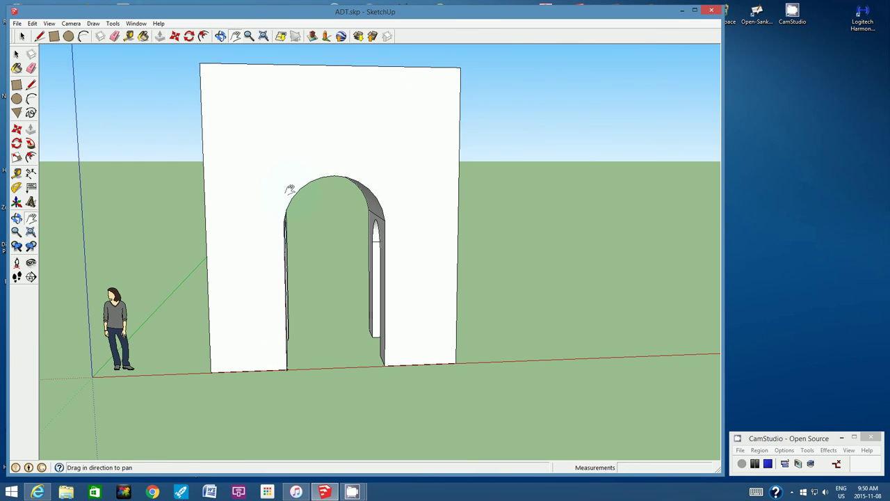
left_click(221, 36)
left_click_drag(205, 158, 195, 267)
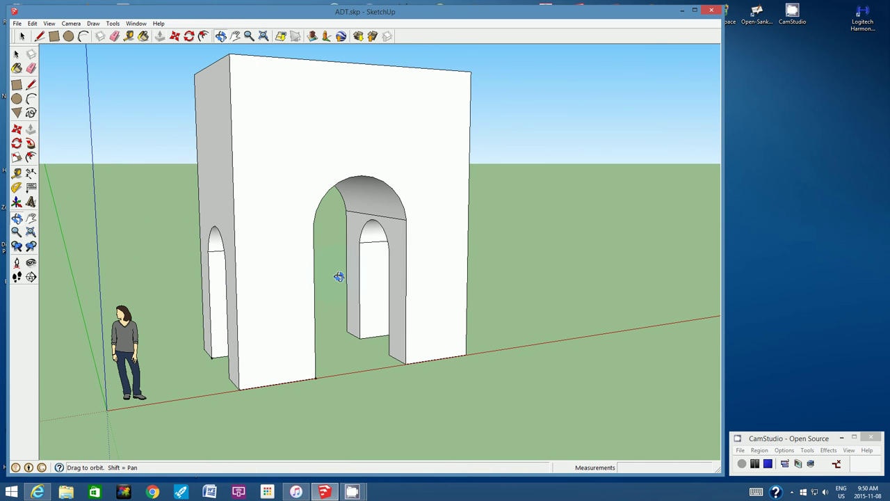
left_click_drag(397, 206, 119, 64)
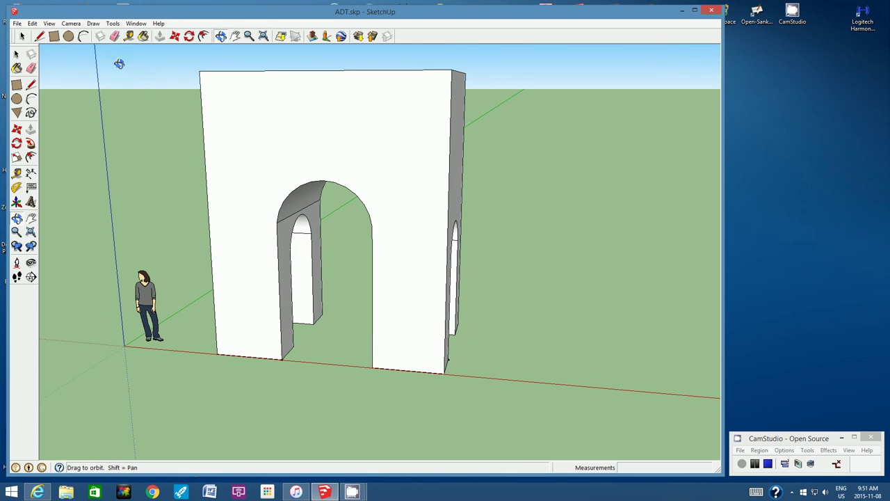
Step: Save the arch model under its existing file name
left_click(17, 23)
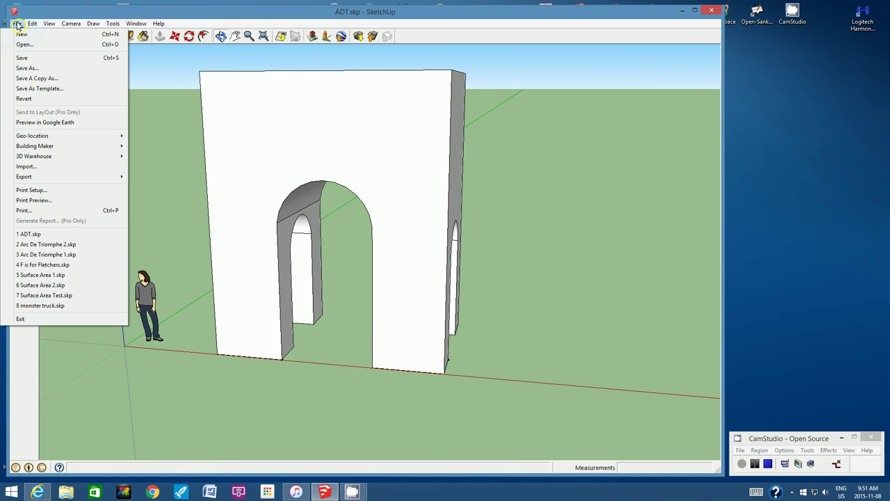
left_click(20, 57)
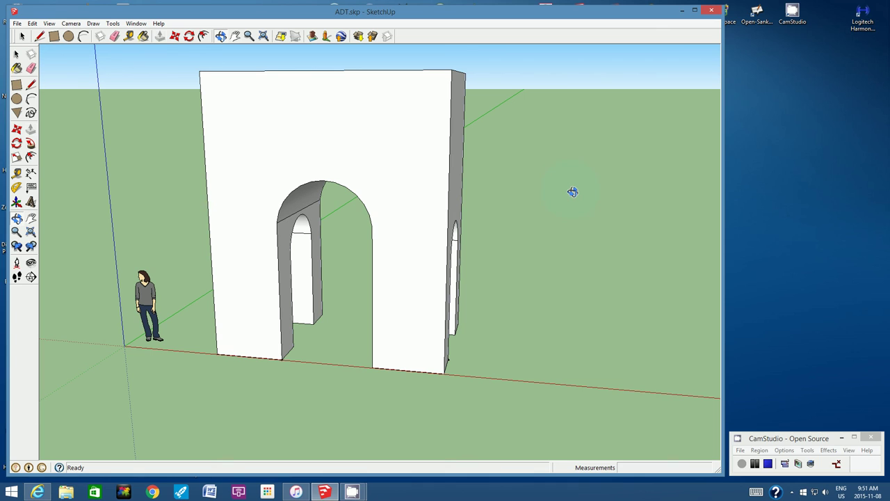